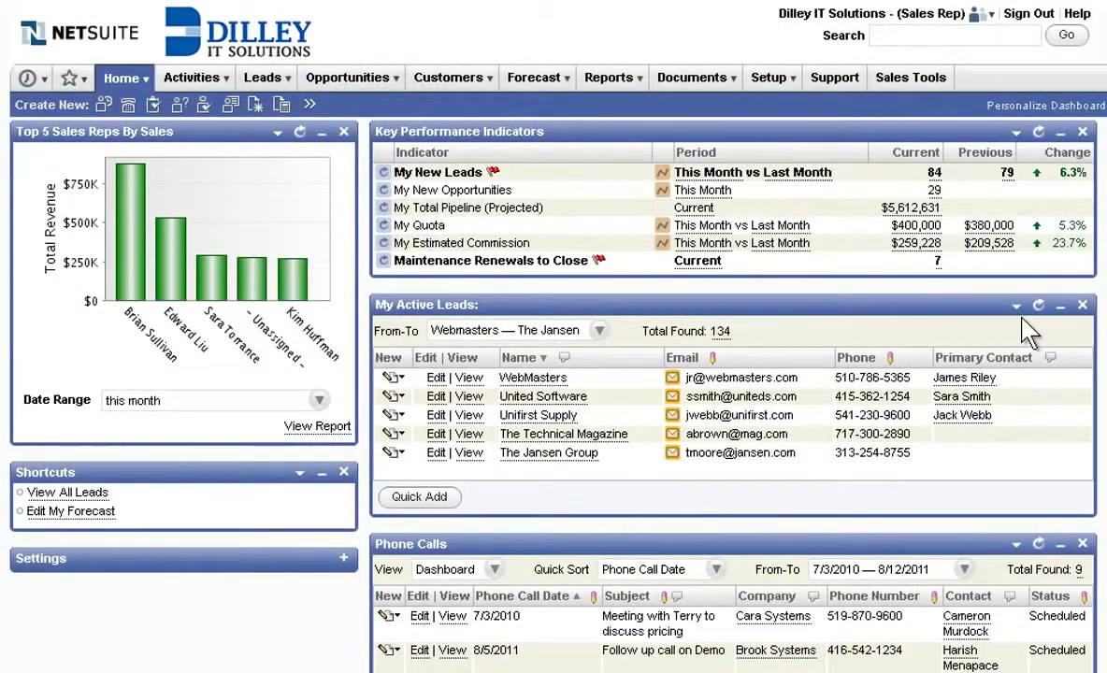
Step: Refresh the My Active Leads list so the new Wells Inc lead appears
click(1038, 304)
Step: Log and save a follow-up phone call for the Wells Inc lead
mouse_move(548, 383)
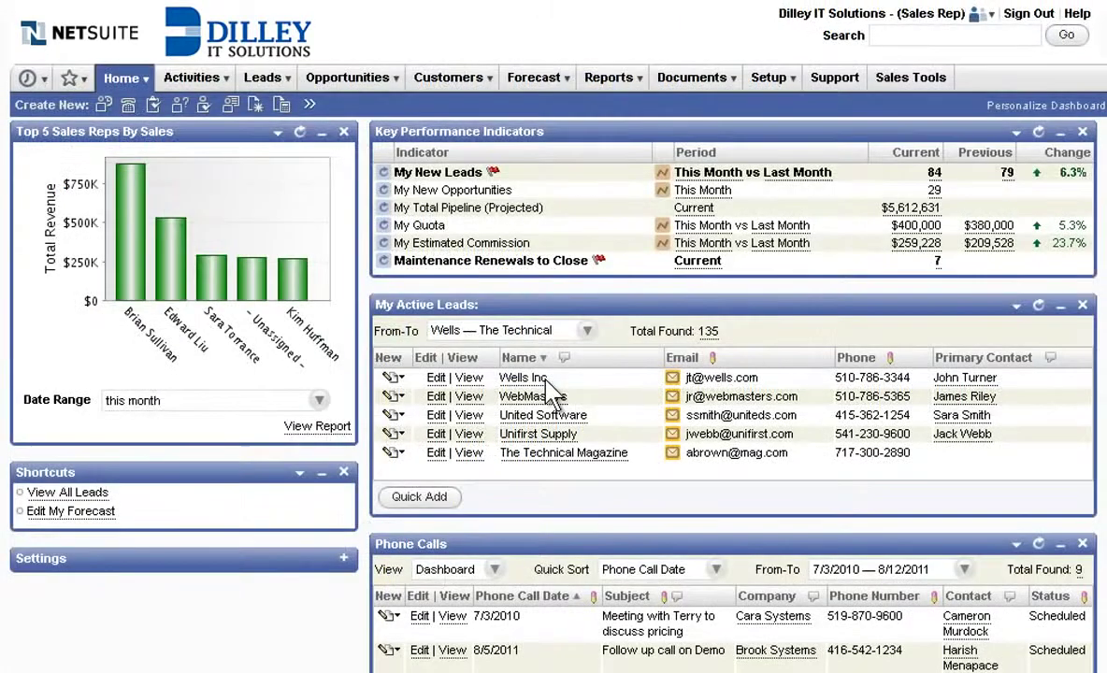
click(391, 377)
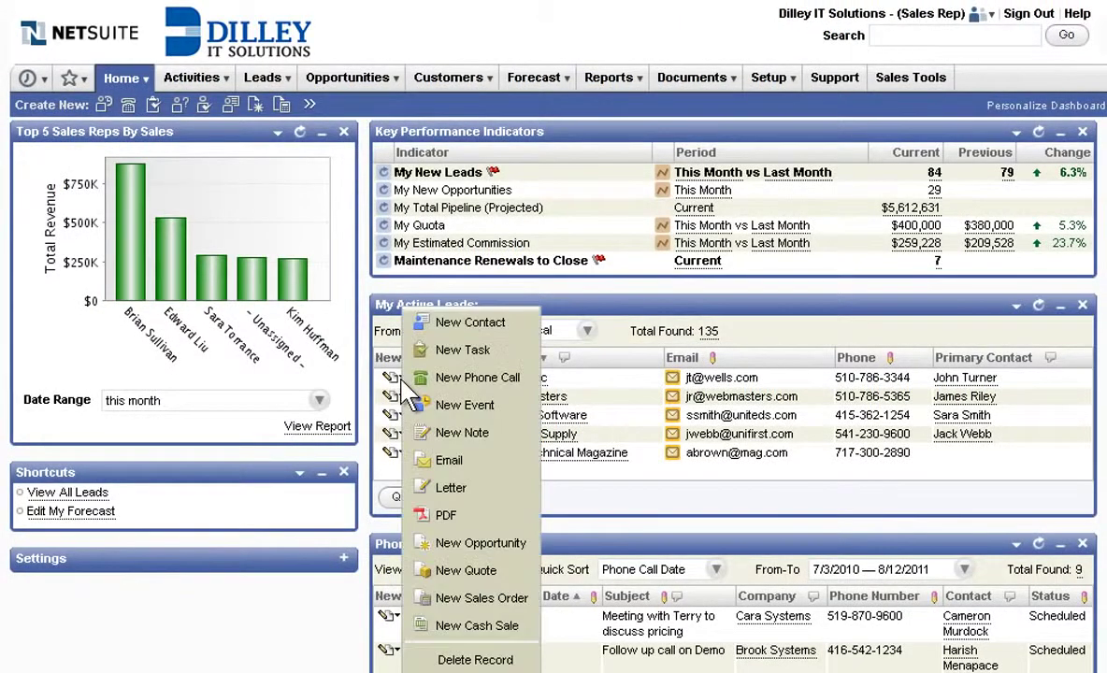
click(513, 381)
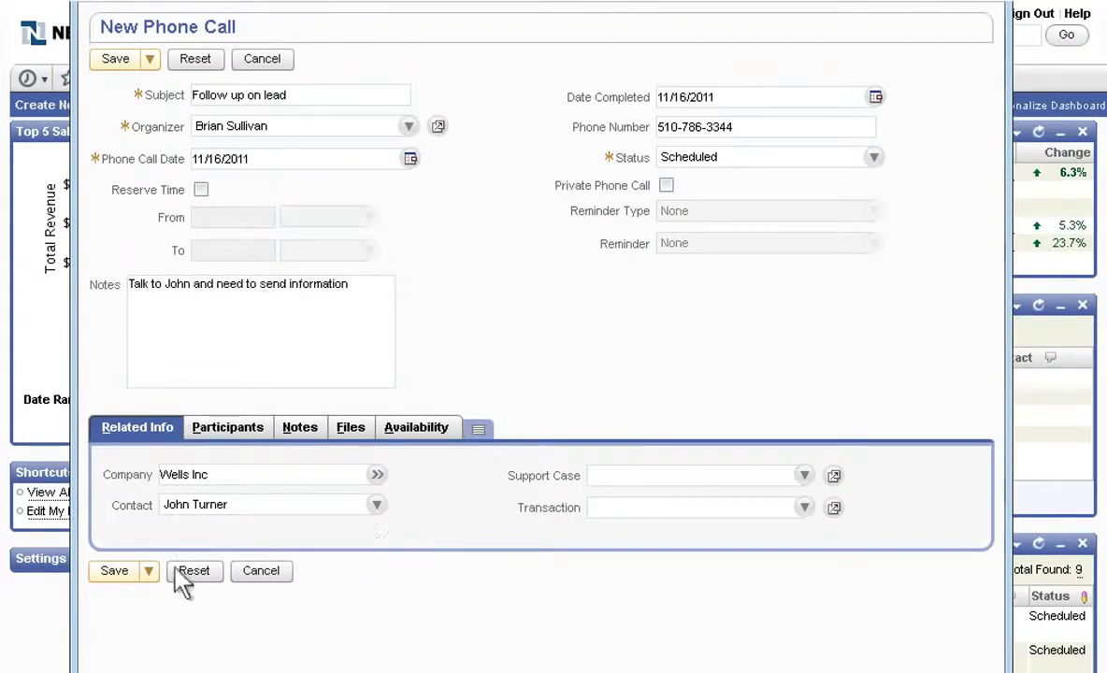
click(131, 572)
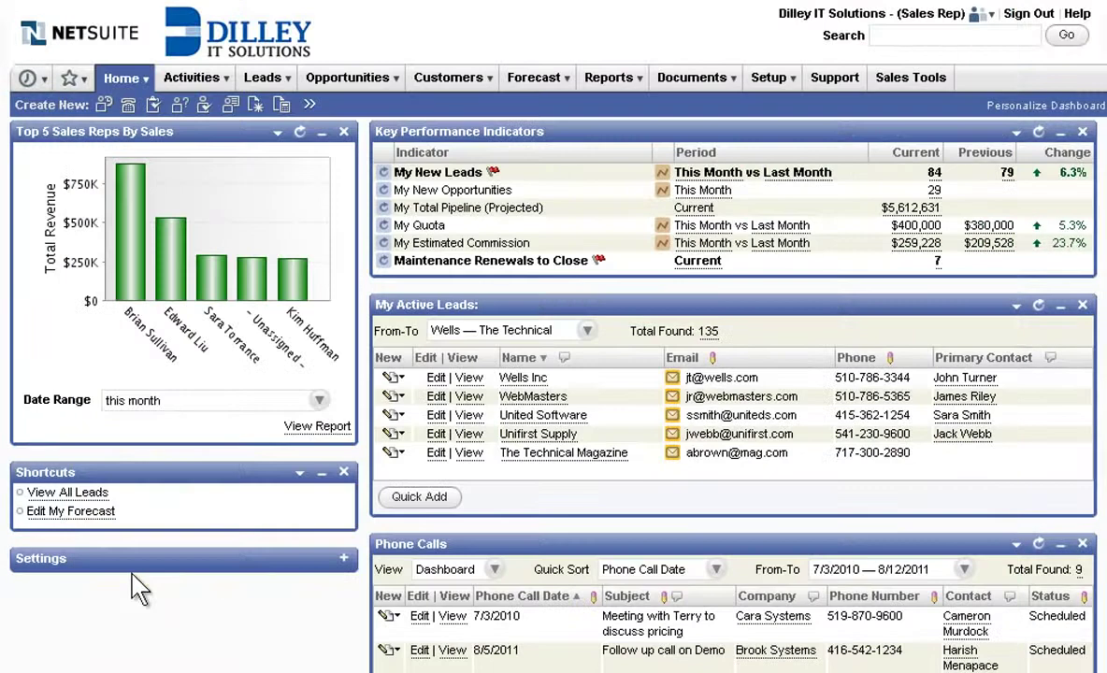
click(391, 376)
Step: Create a Wells Inc opportunity with M9000 Server and Annual License - Full Suite lines, and save it
click(510, 538)
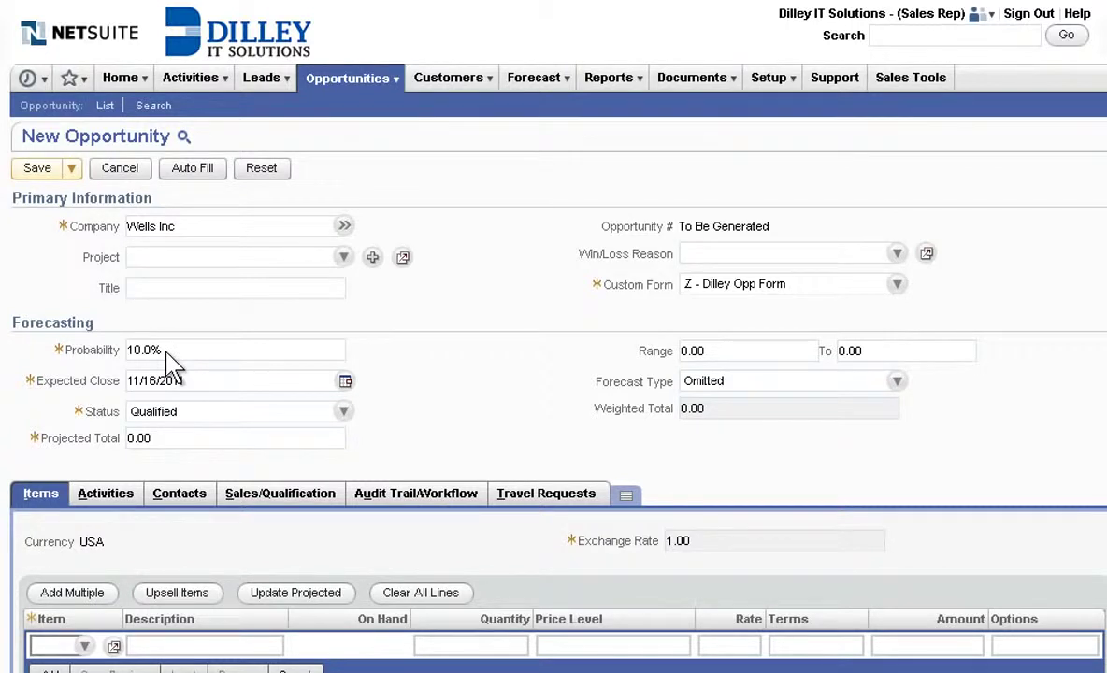
scroll(171, 360, down, 3)
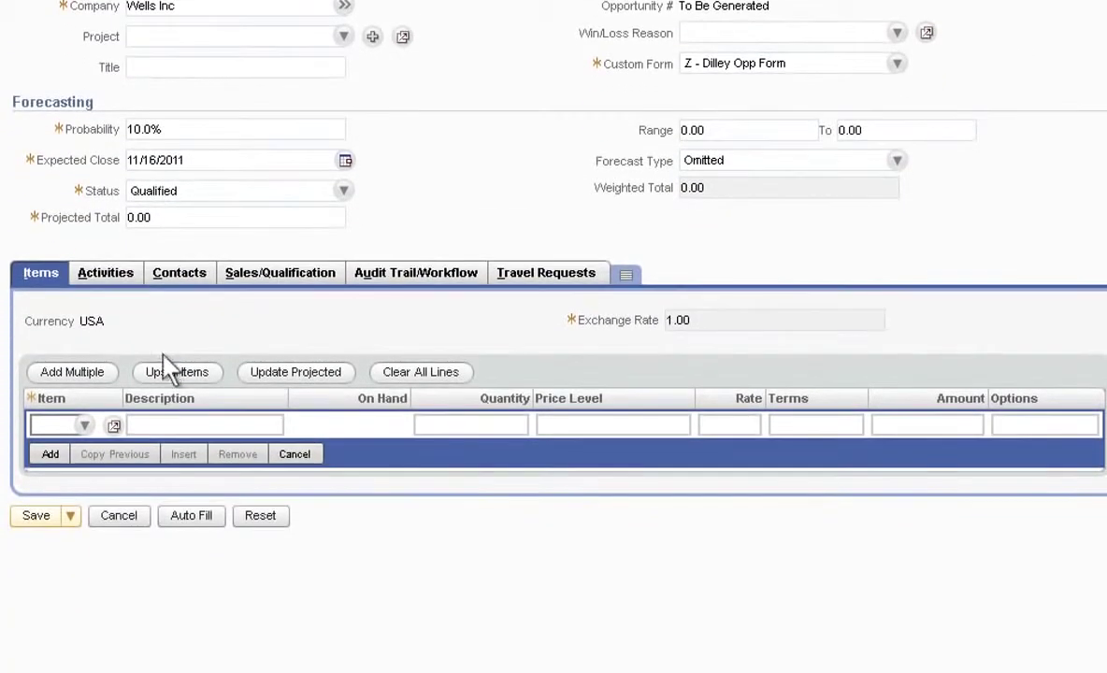
click(84, 426)
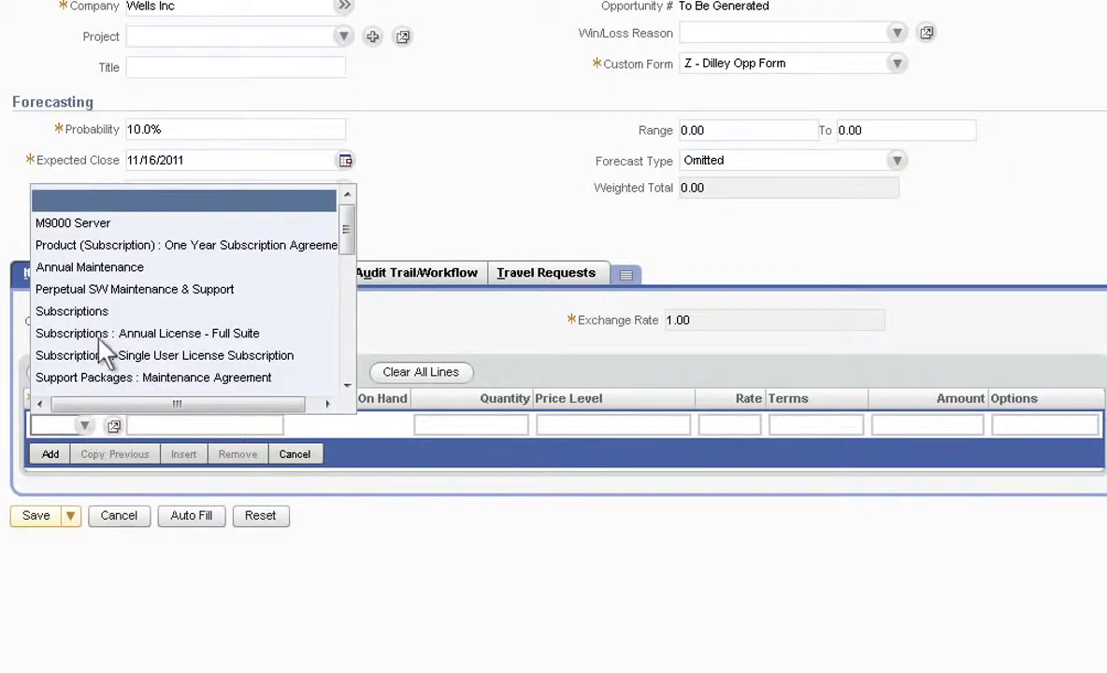
click(103, 223)
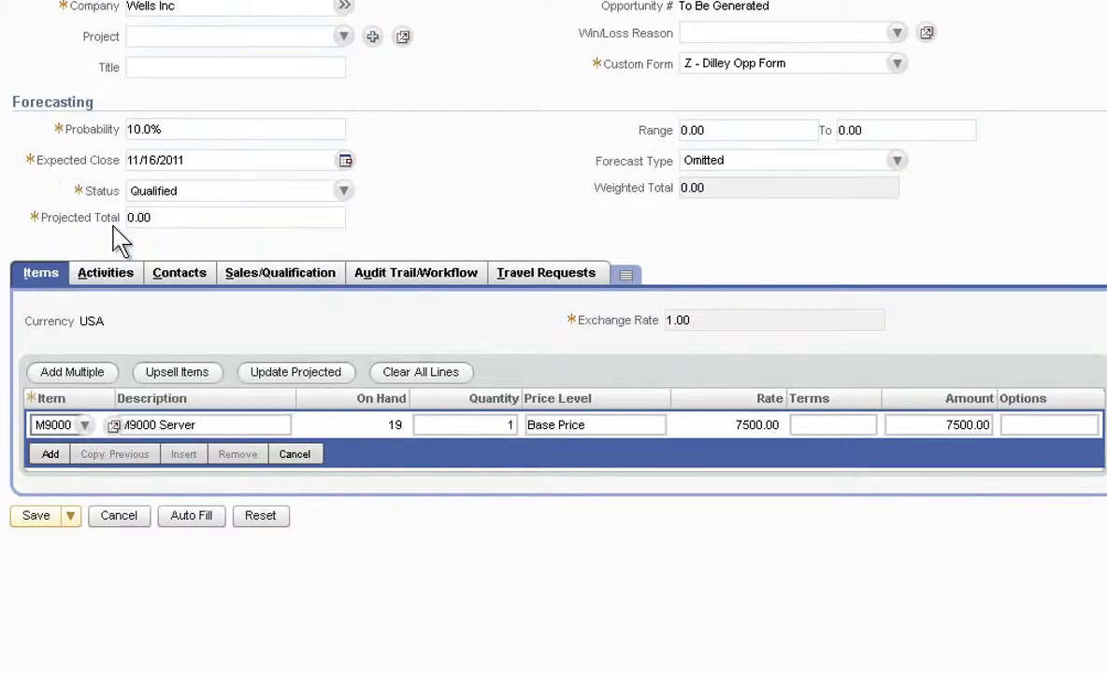
click(51, 454)
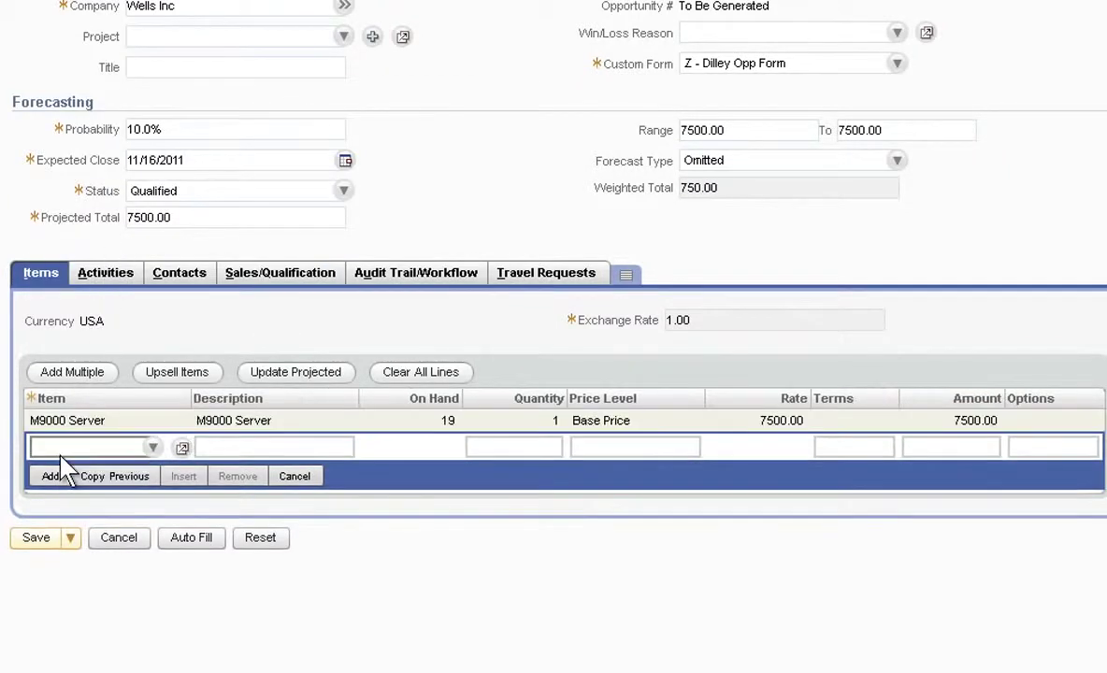
click(154, 448)
click(258, 361)
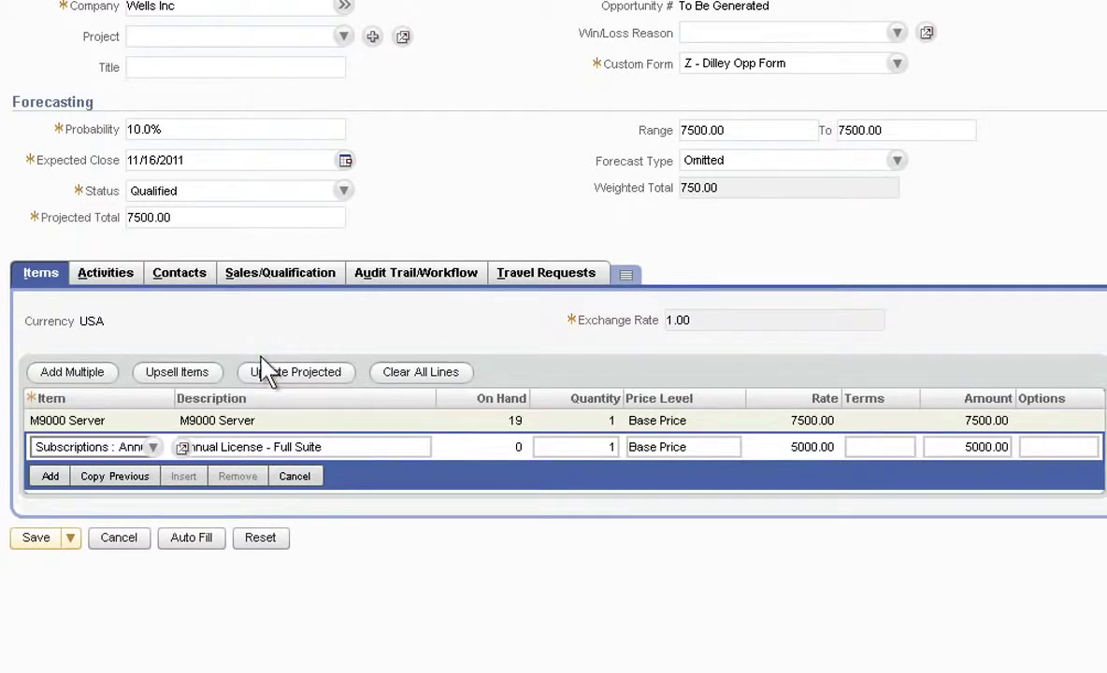
click(51, 477)
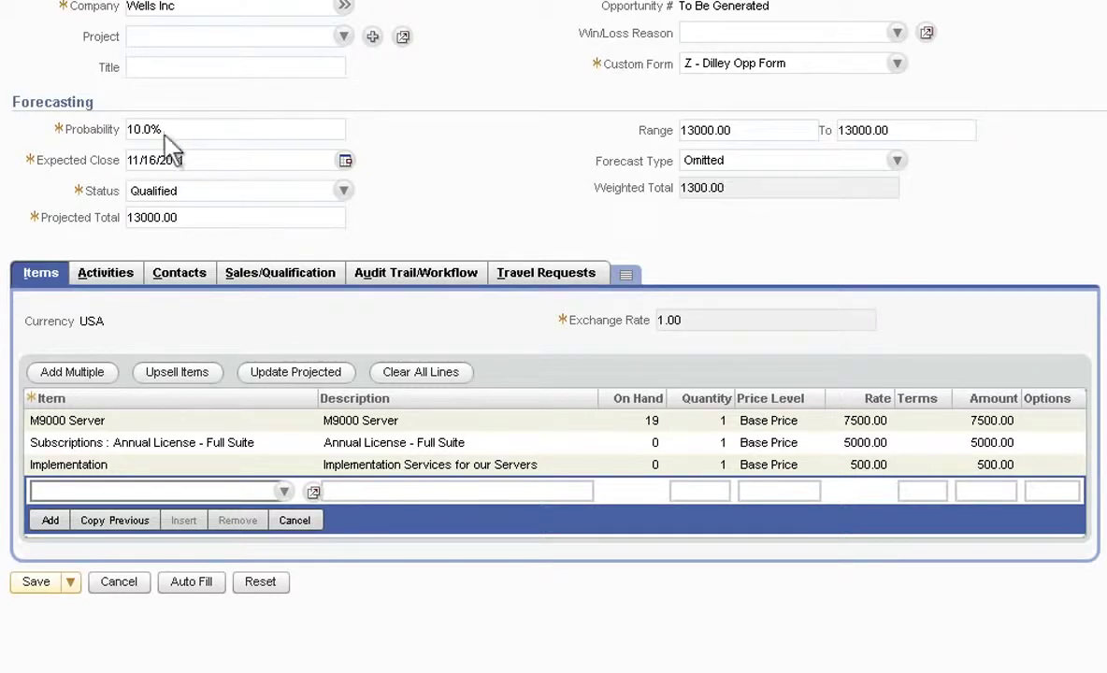
click(46, 582)
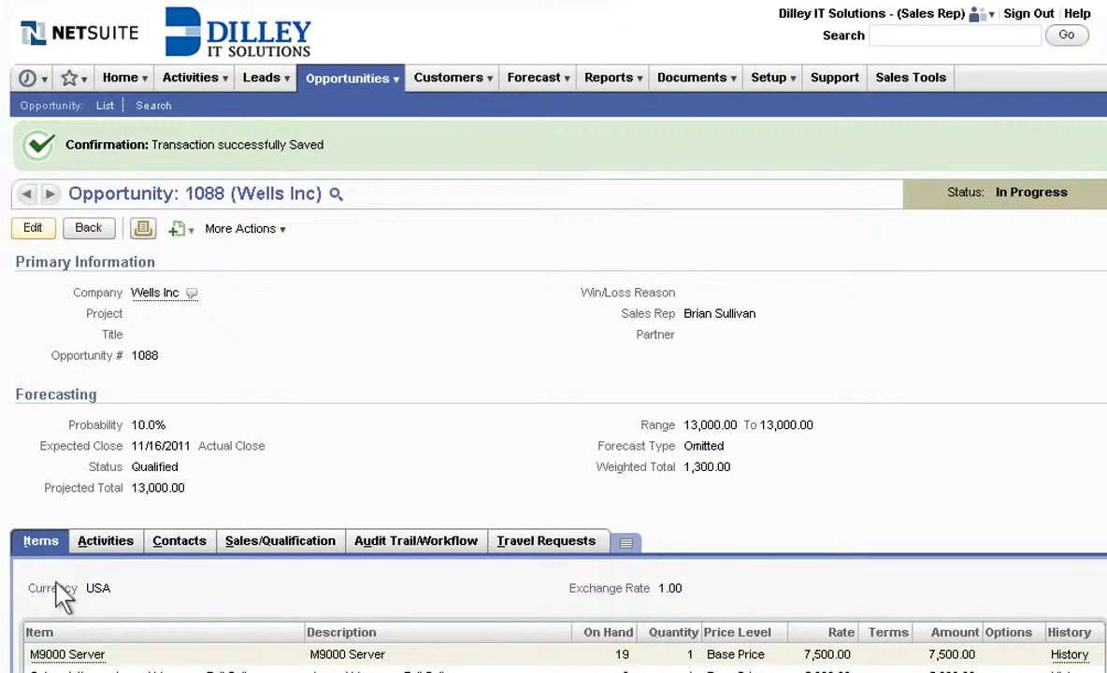
mouse_move(574, 92)
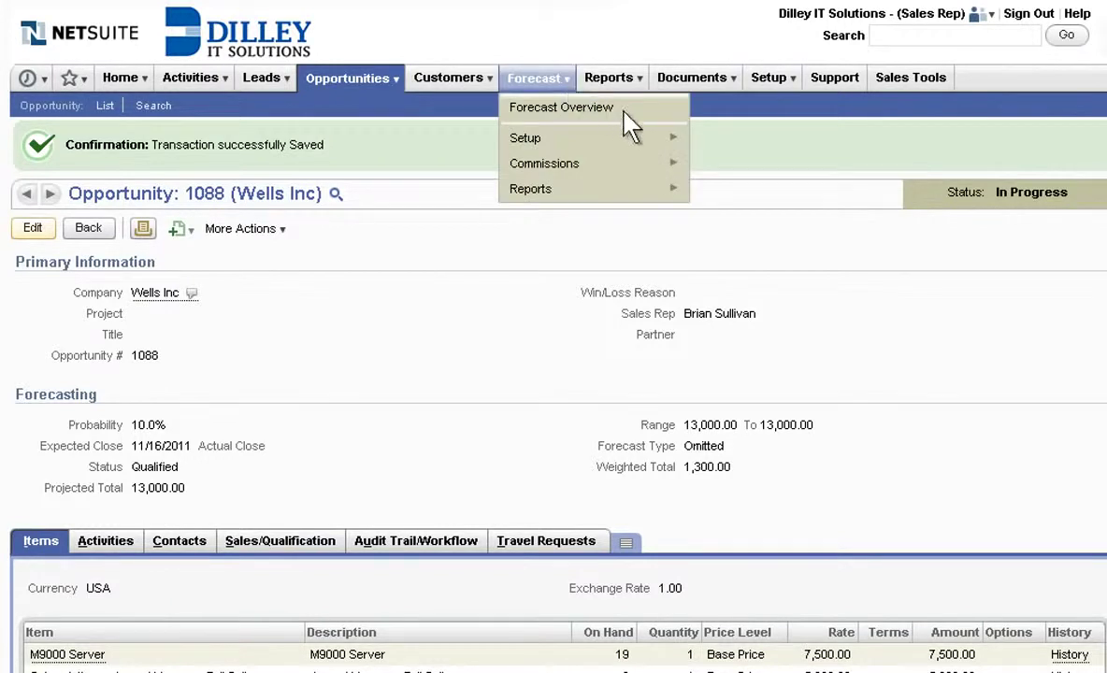
mouse_move(673, 140)
click(833, 156)
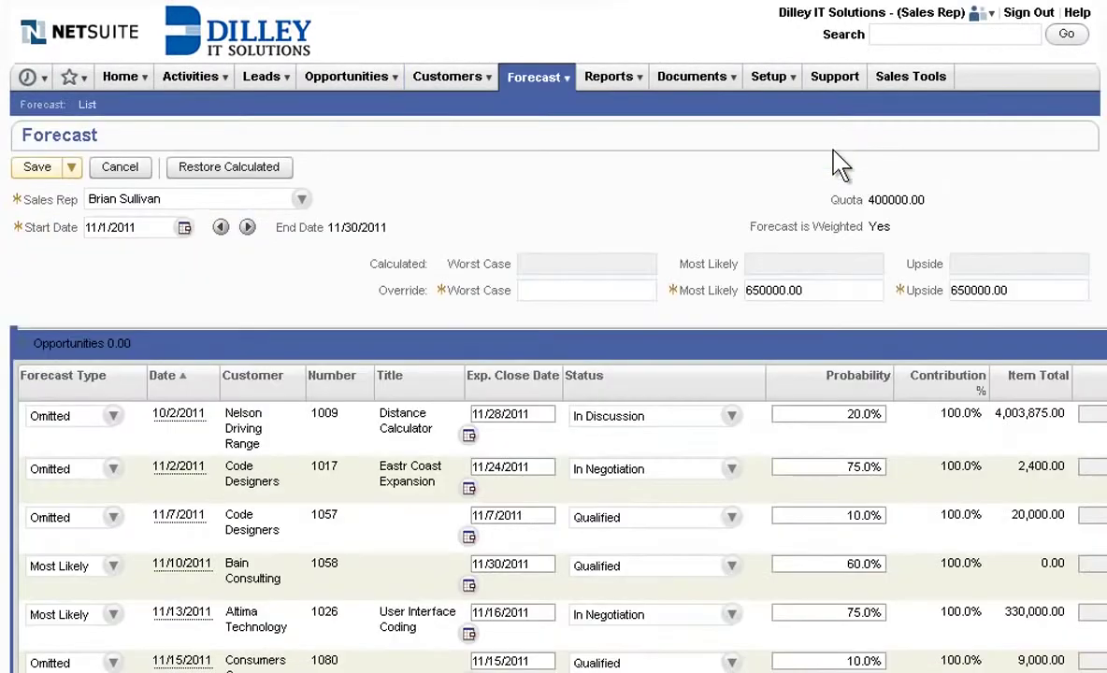
scroll(835, 163, down, 5)
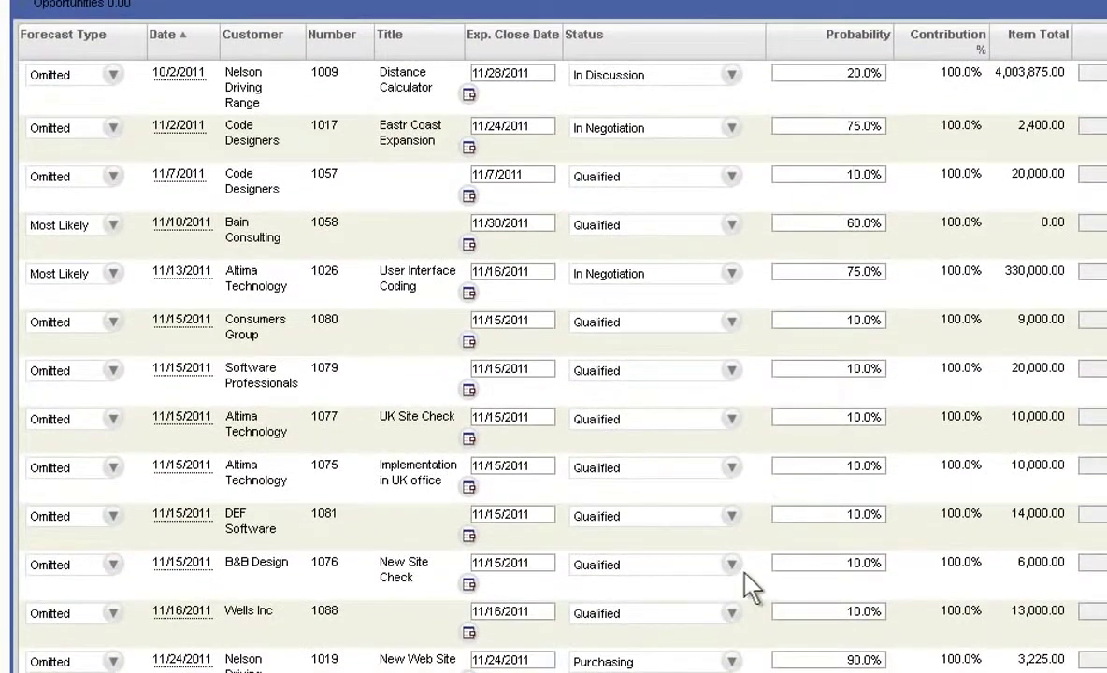
click(731, 614)
click(708, 479)
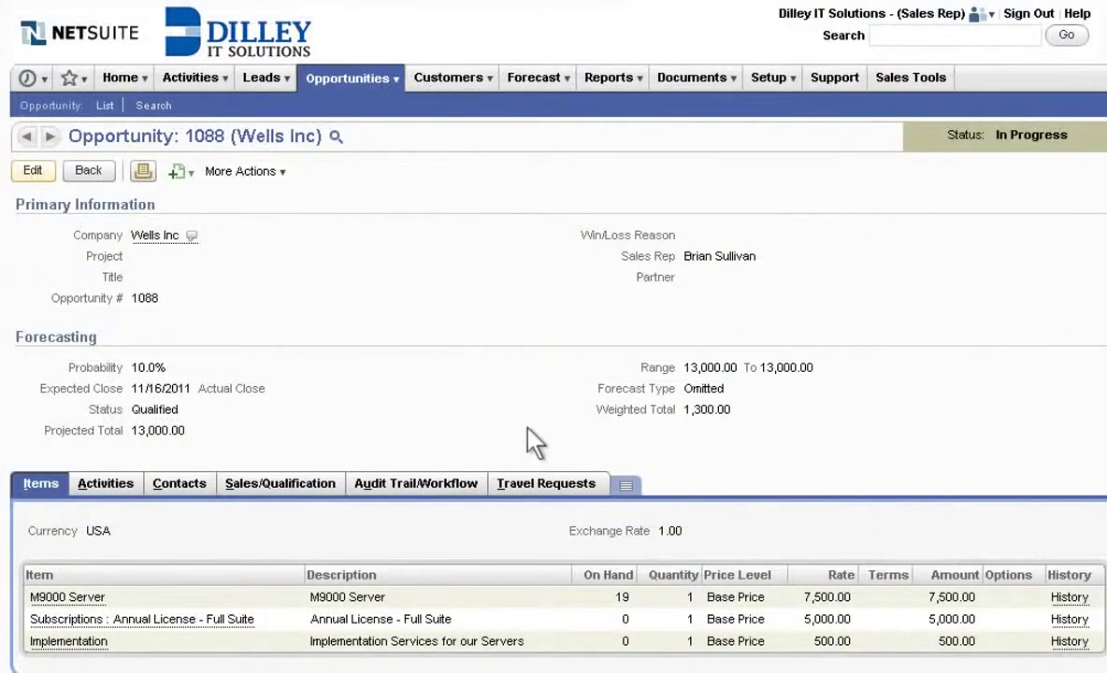
Step: Add the Maintenance Agreement upsell for M9000 Server to Opportunity 1088 and save it
click(47, 174)
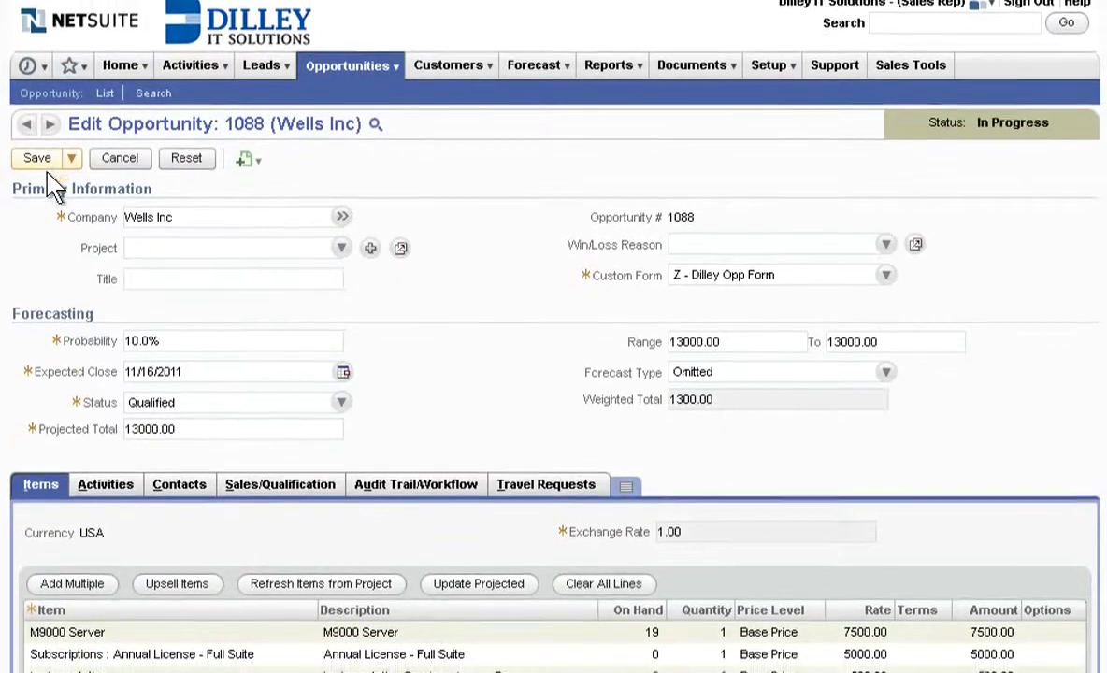
scroll(54, 187, down, 4)
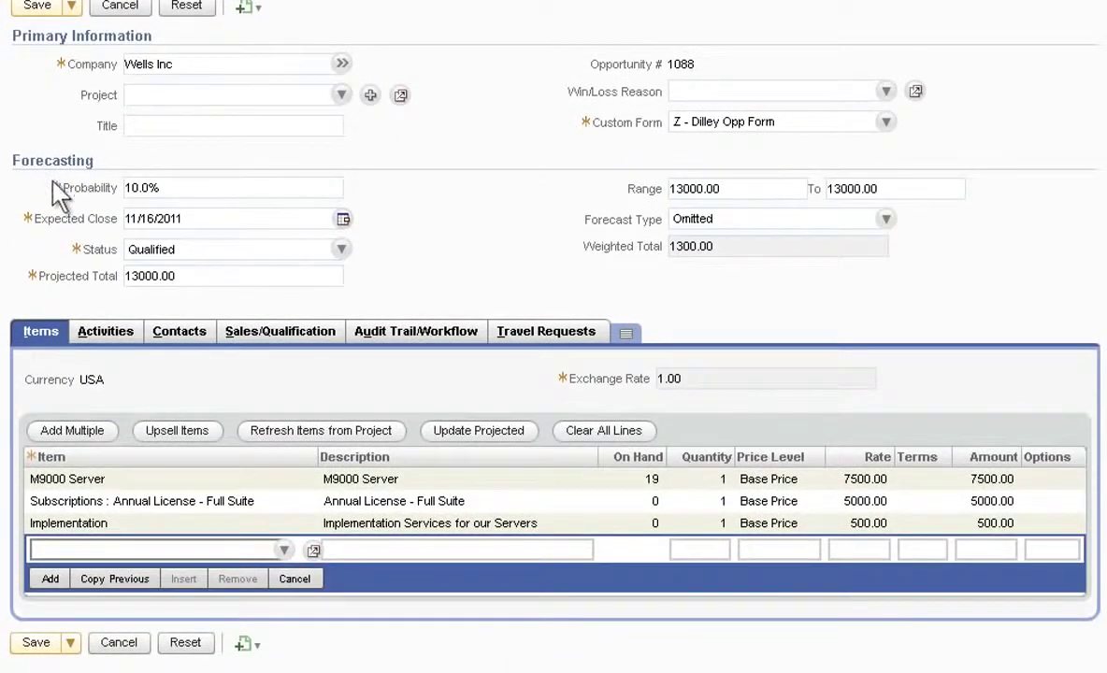
click(191, 432)
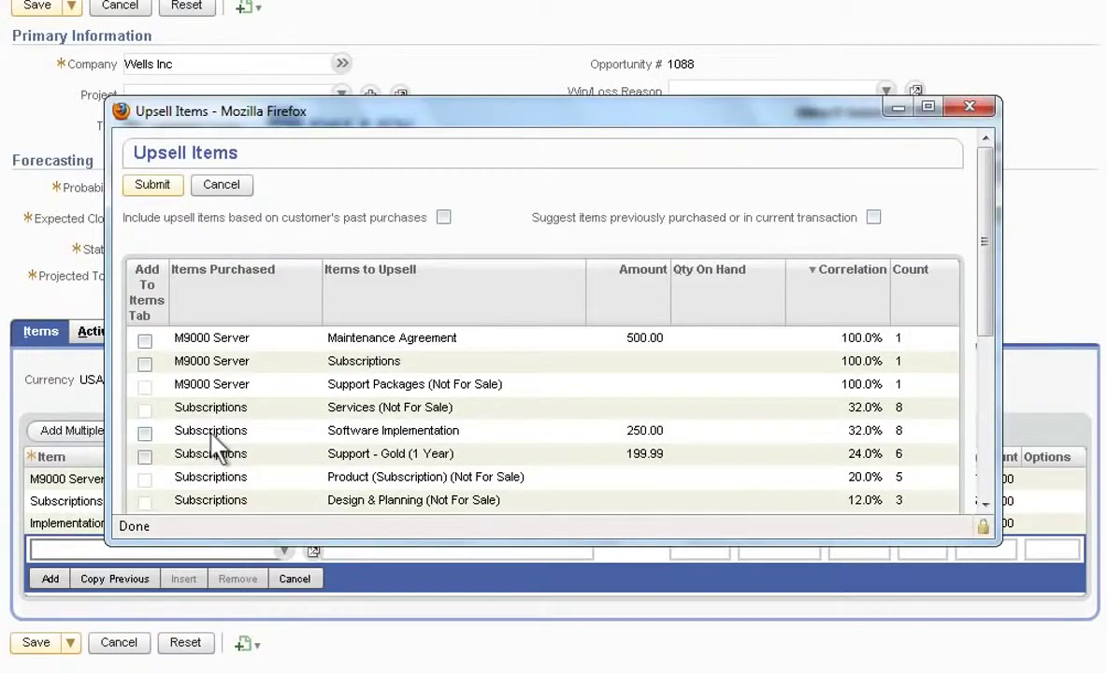
click(145, 342)
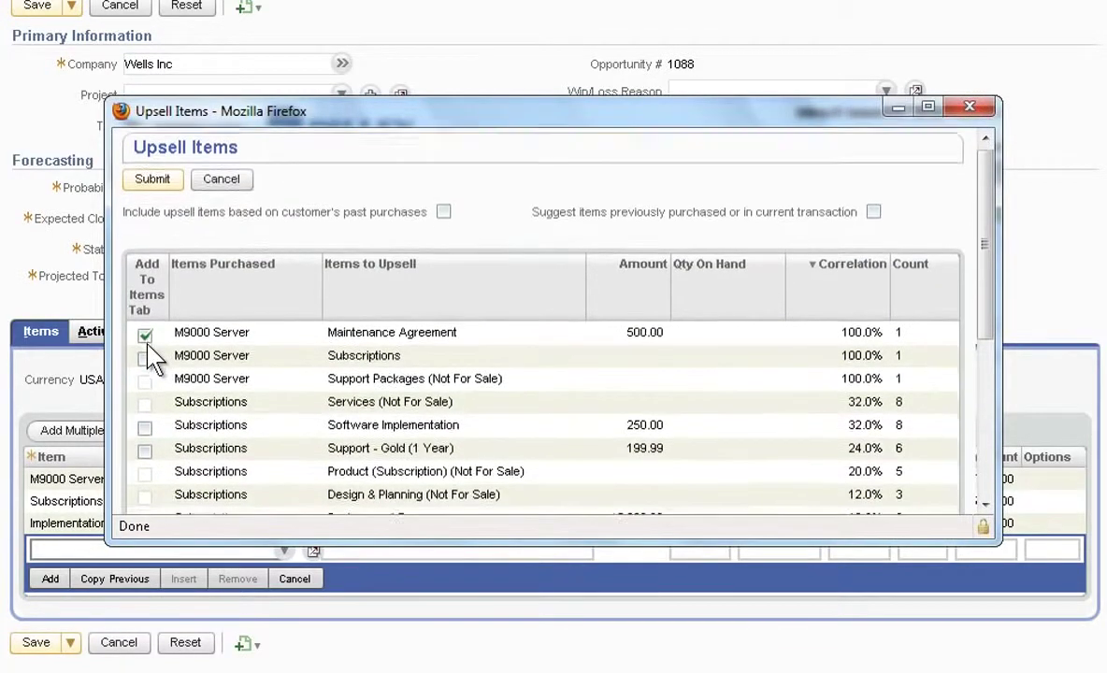
scroll(150, 355, down, 6)
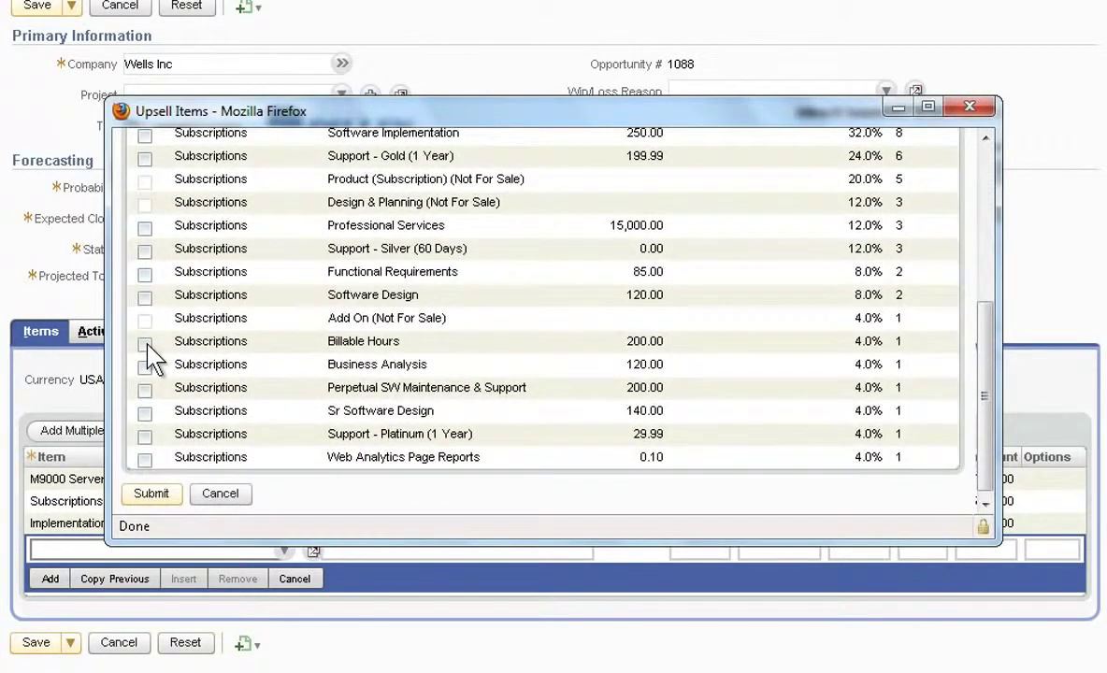
click(174, 497)
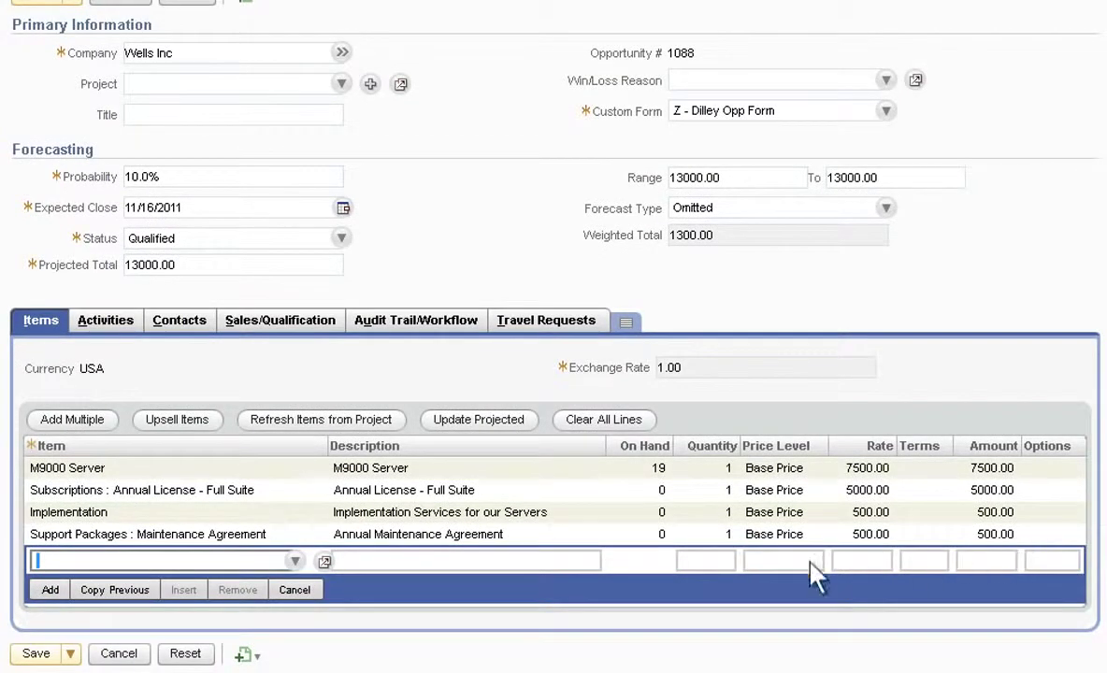
click(37, 654)
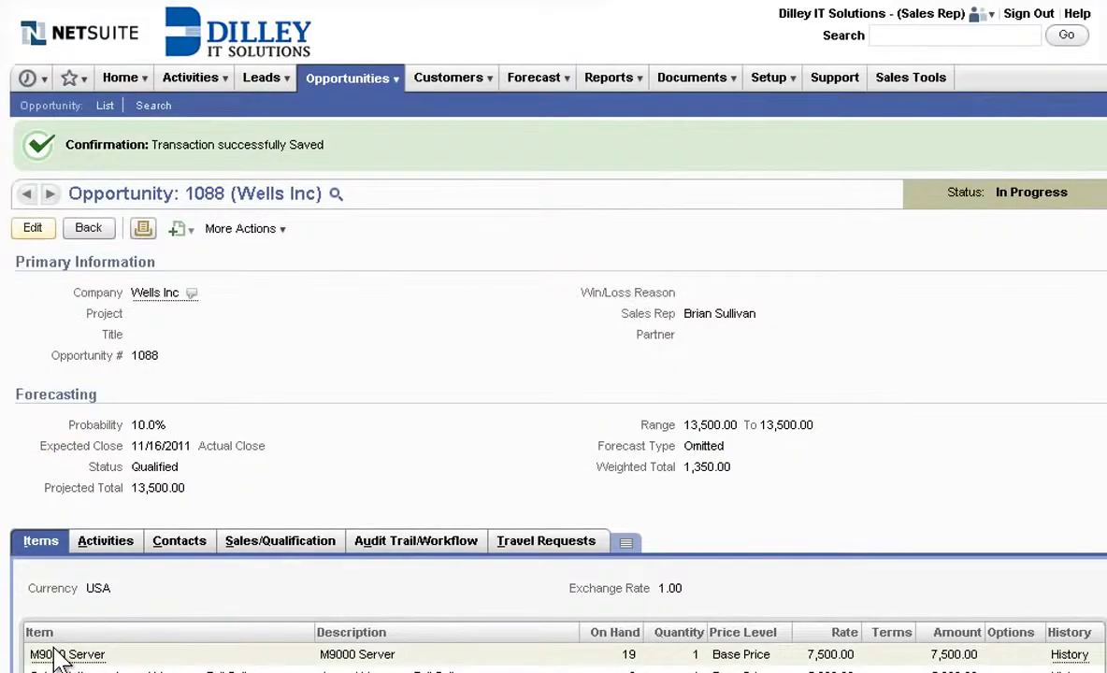
click(191, 230)
Step: Create and save Quote 1033 from Opportunity 1088, then preview its printable PDF
click(217, 516)
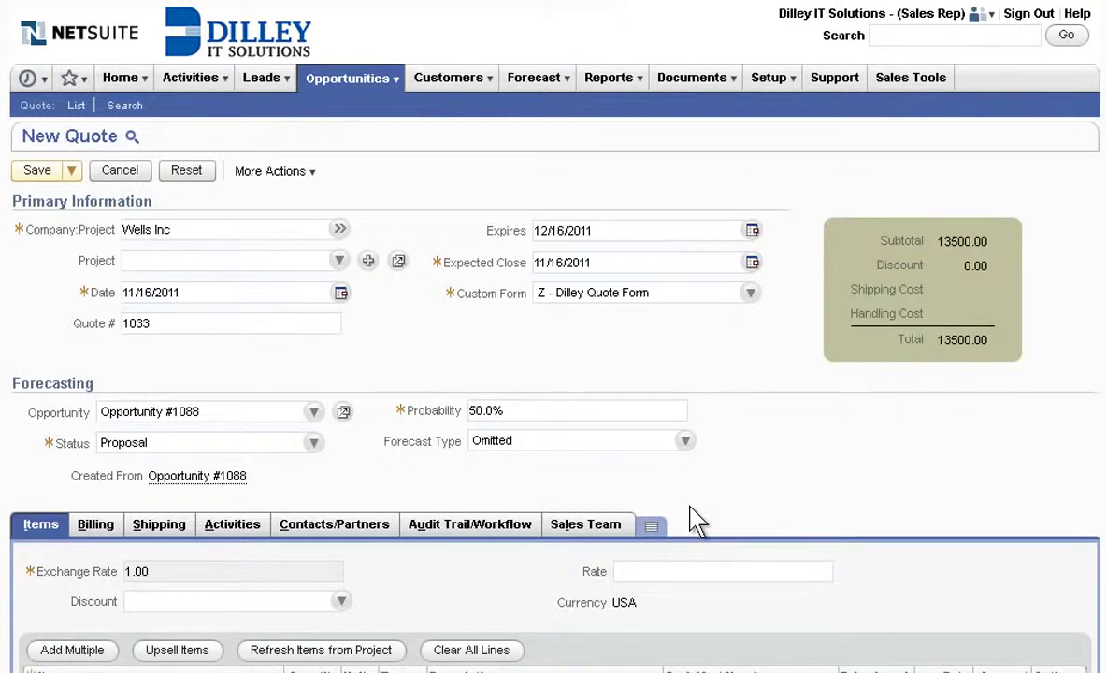
click(54, 178)
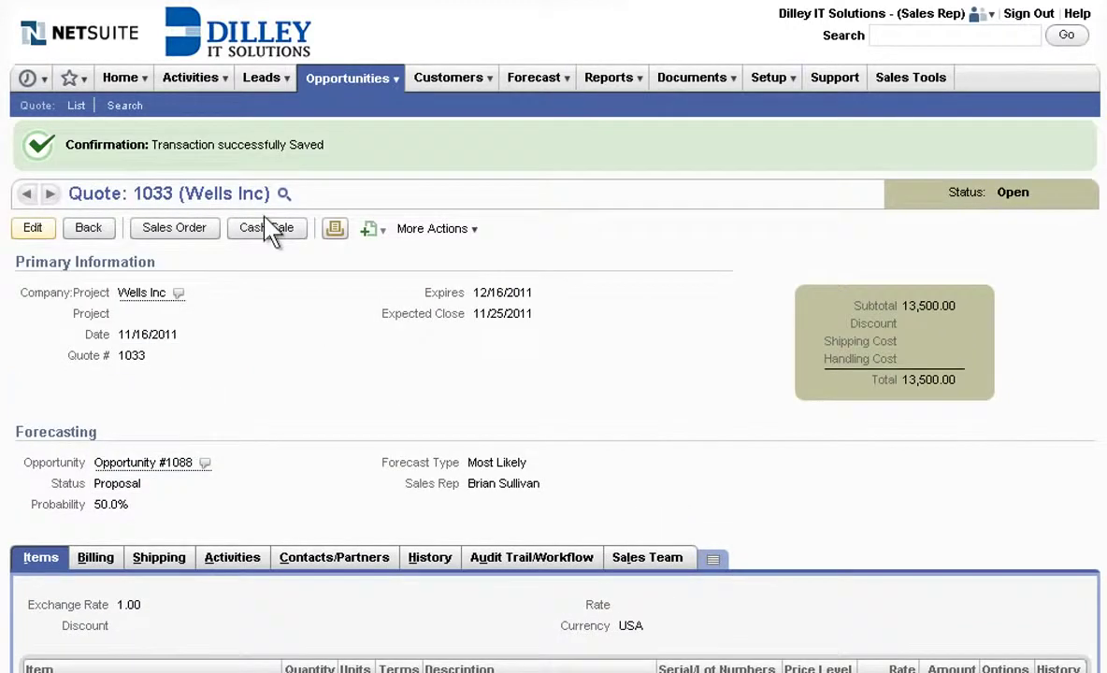
click(336, 230)
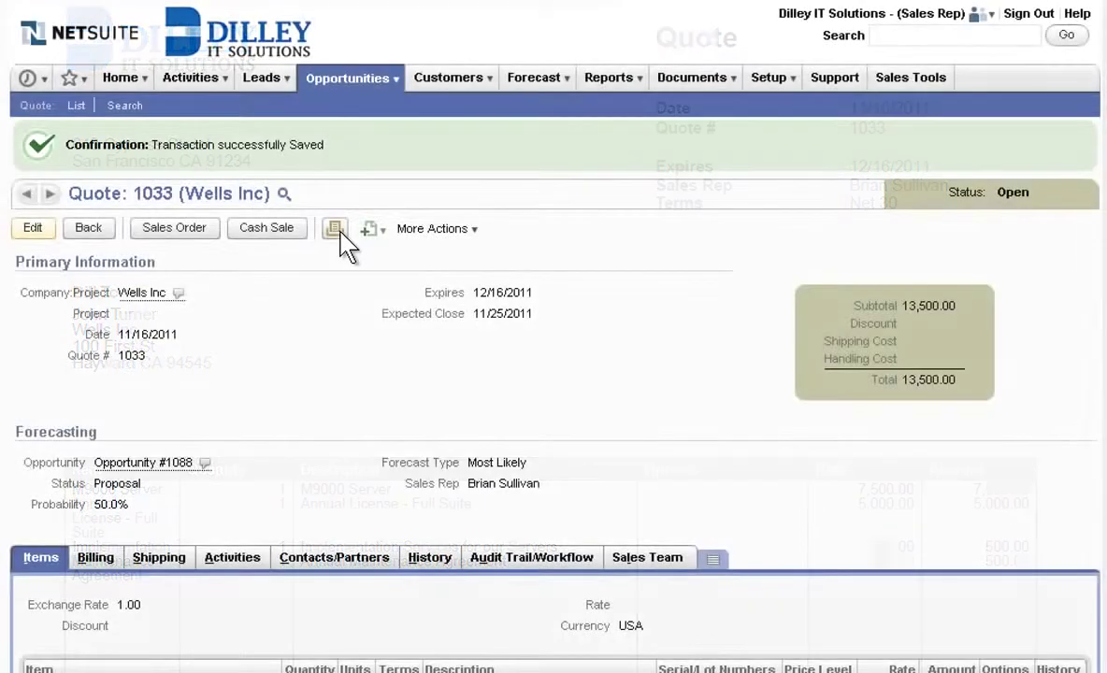
click(201, 229)
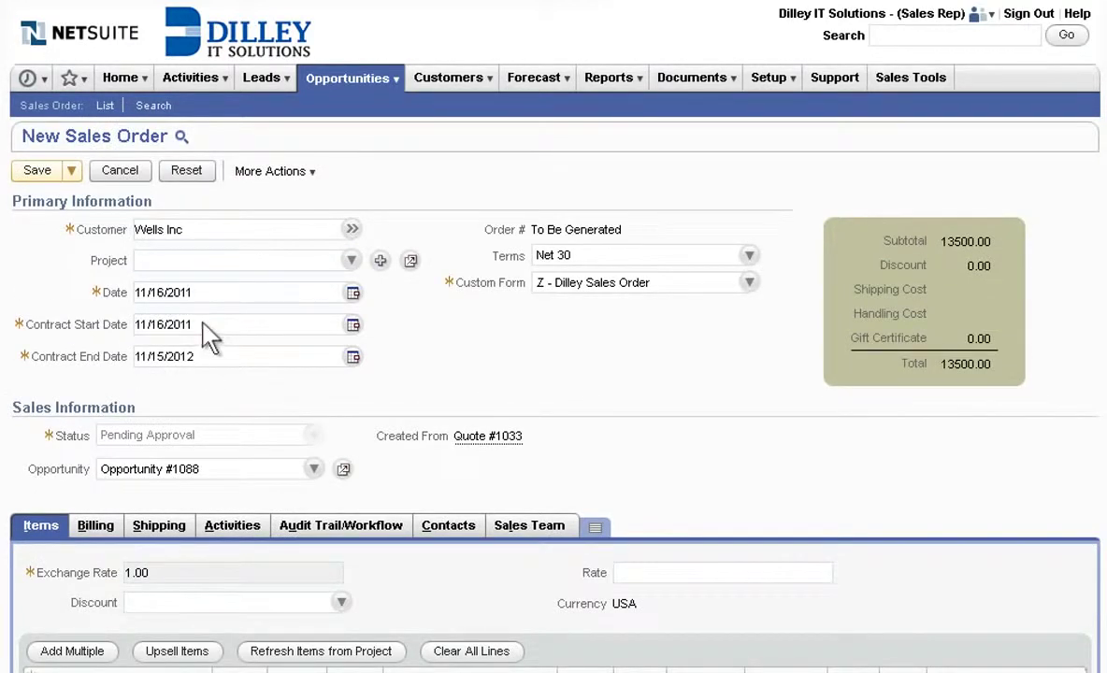
Step: Save Sales Order 2098 from Quote 1033 and review its four item lines
click(54, 172)
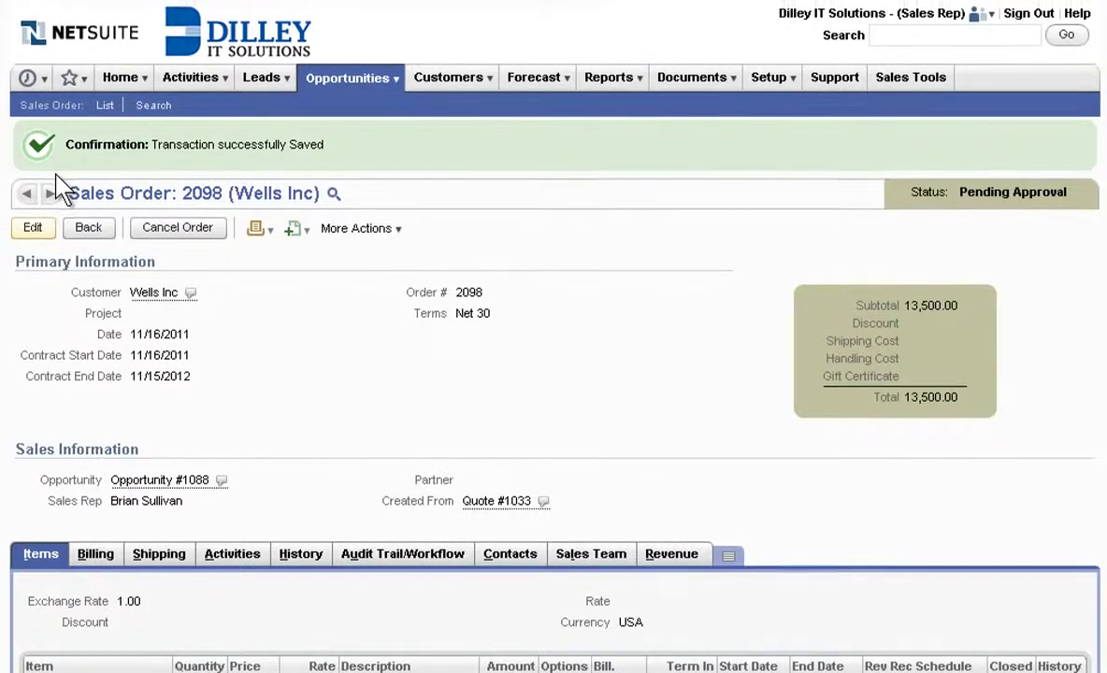
scroll(57, 190, down, 5)
scroll(56, 190, down, 1)
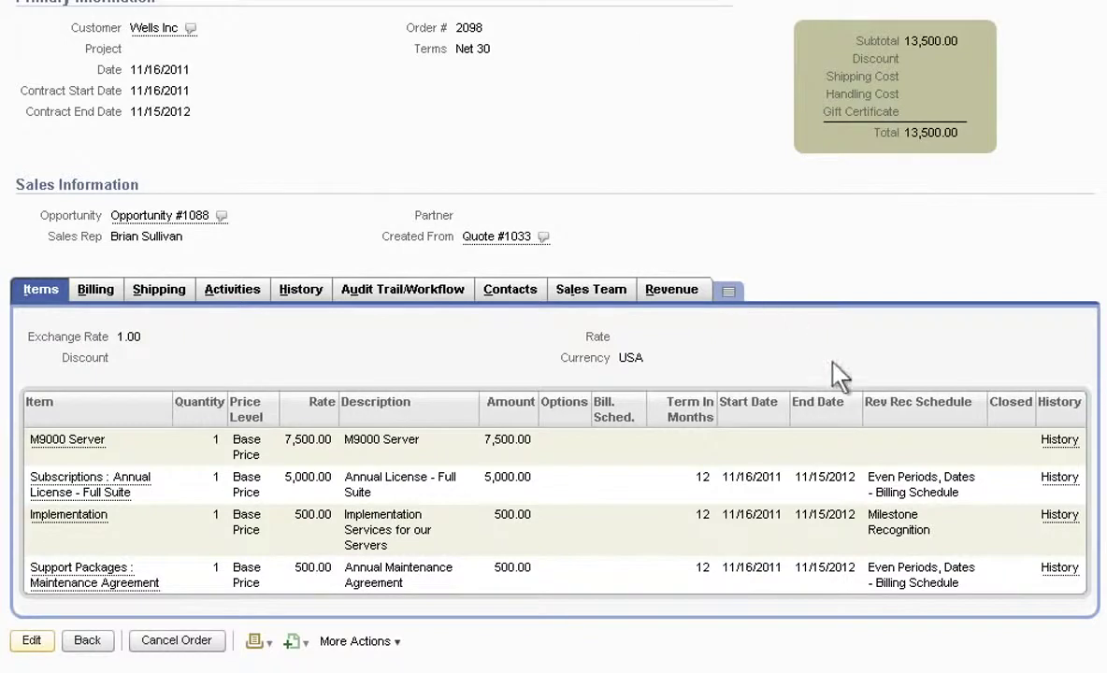
scroll(868, 602, up, 6)
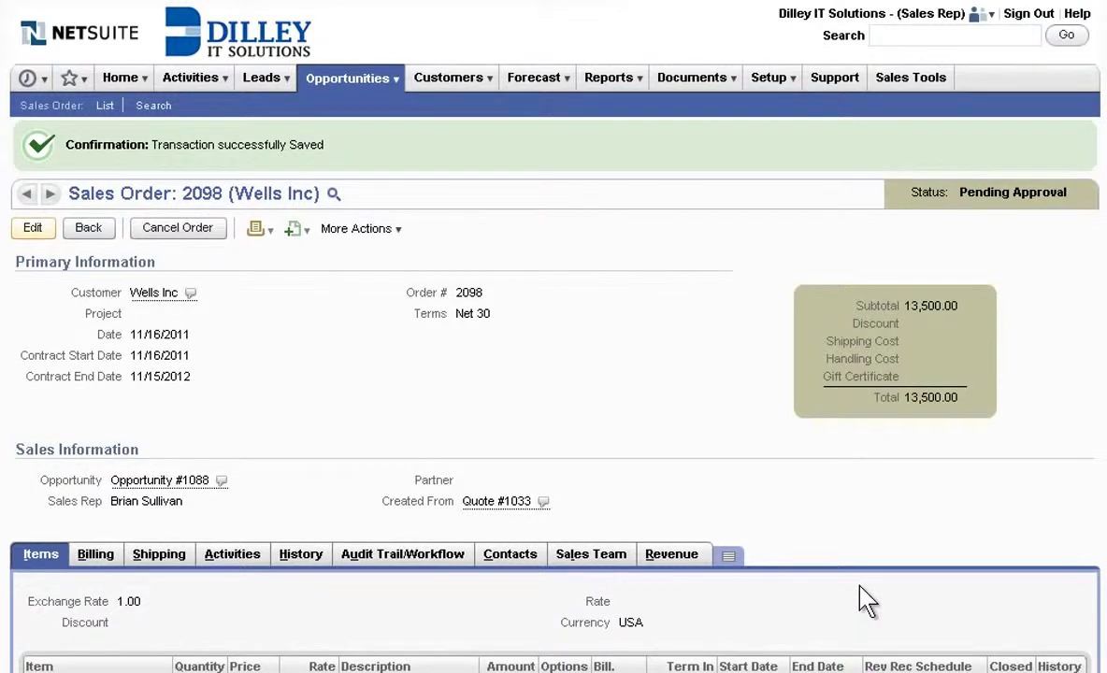
click(905, 37)
text(altima)
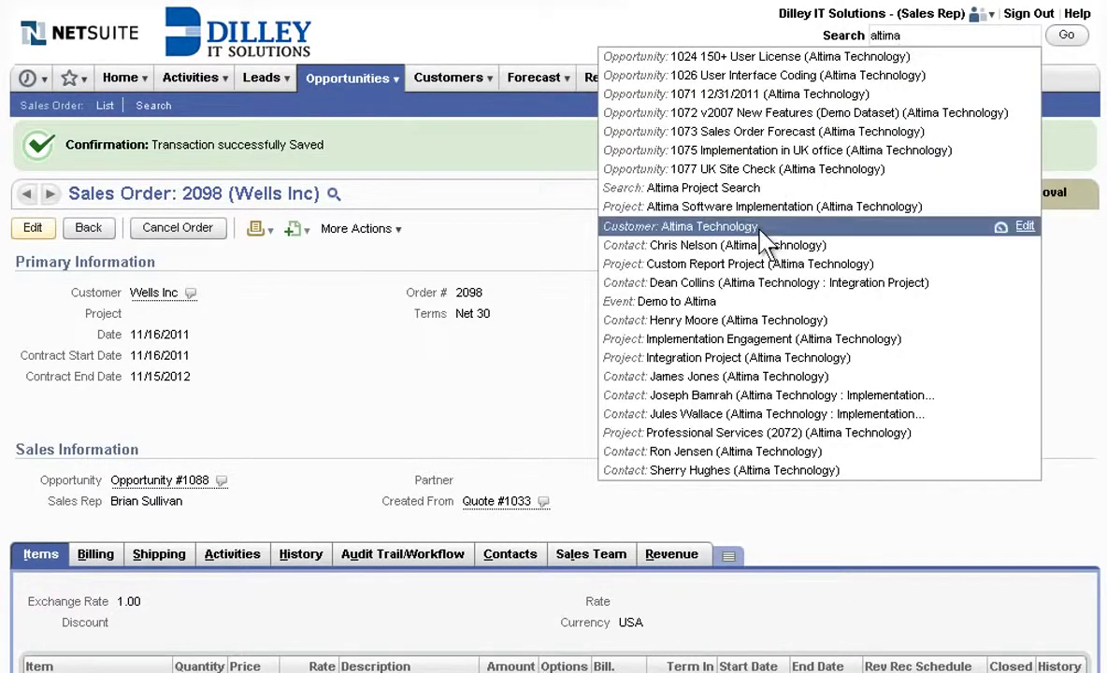
Step: Open the Altima Technology customer record and view its customer dashboard
click(711, 226)
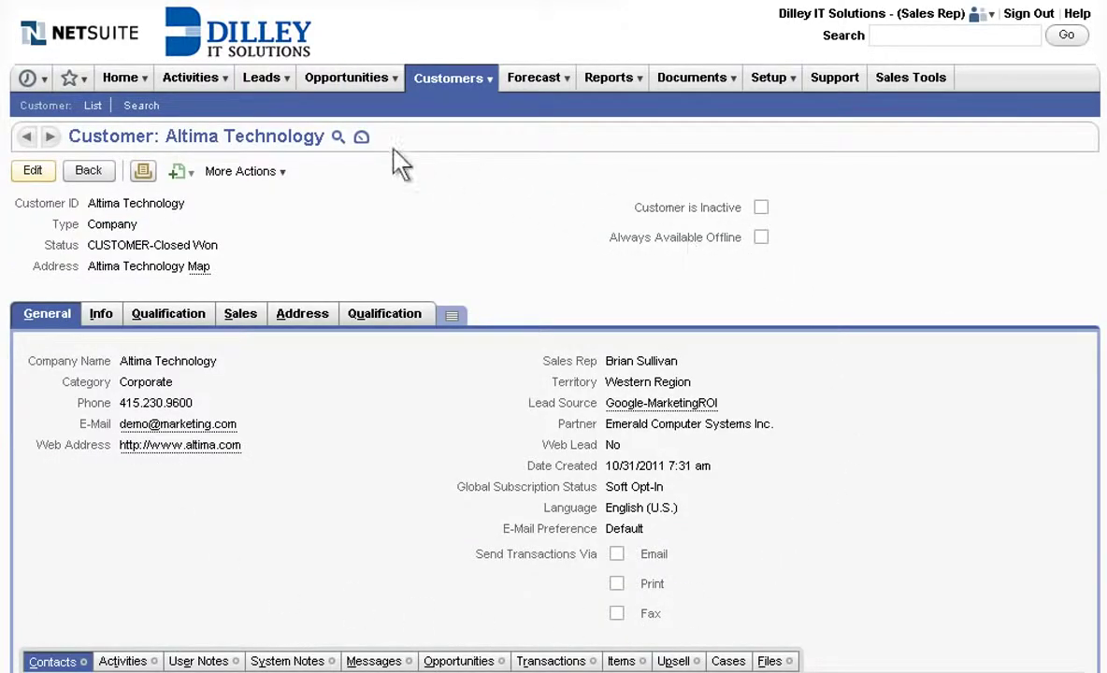
click(361, 138)
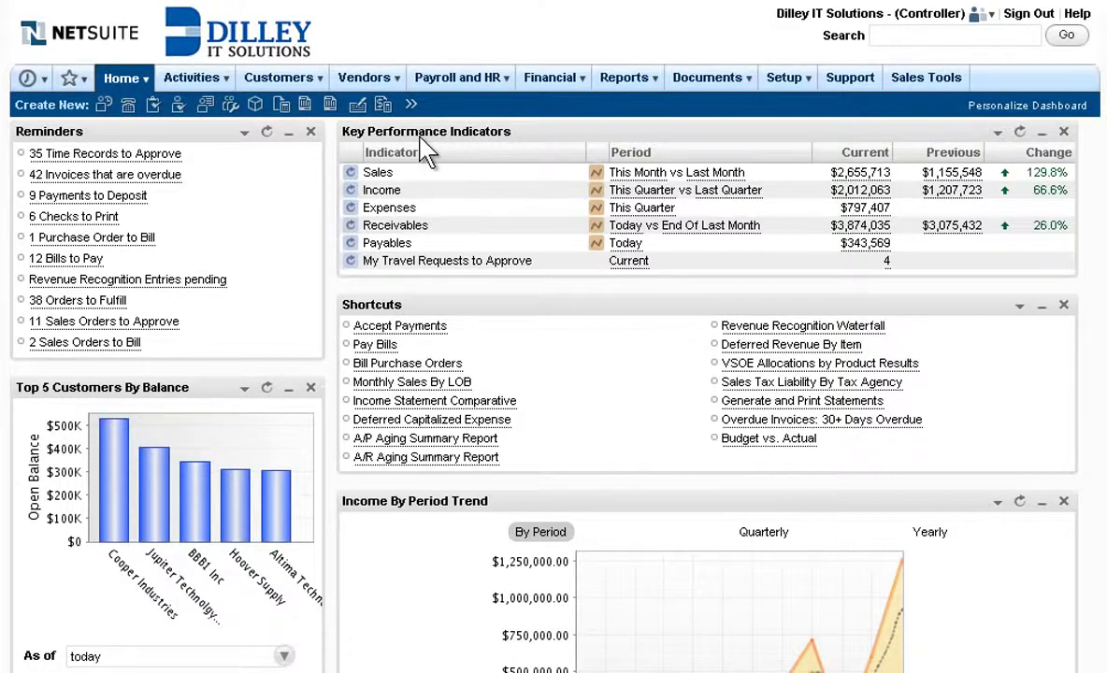
Step: Open Wells Inc Sales Order 2098 from the Sales Orders to Approve list for editing
click(173, 332)
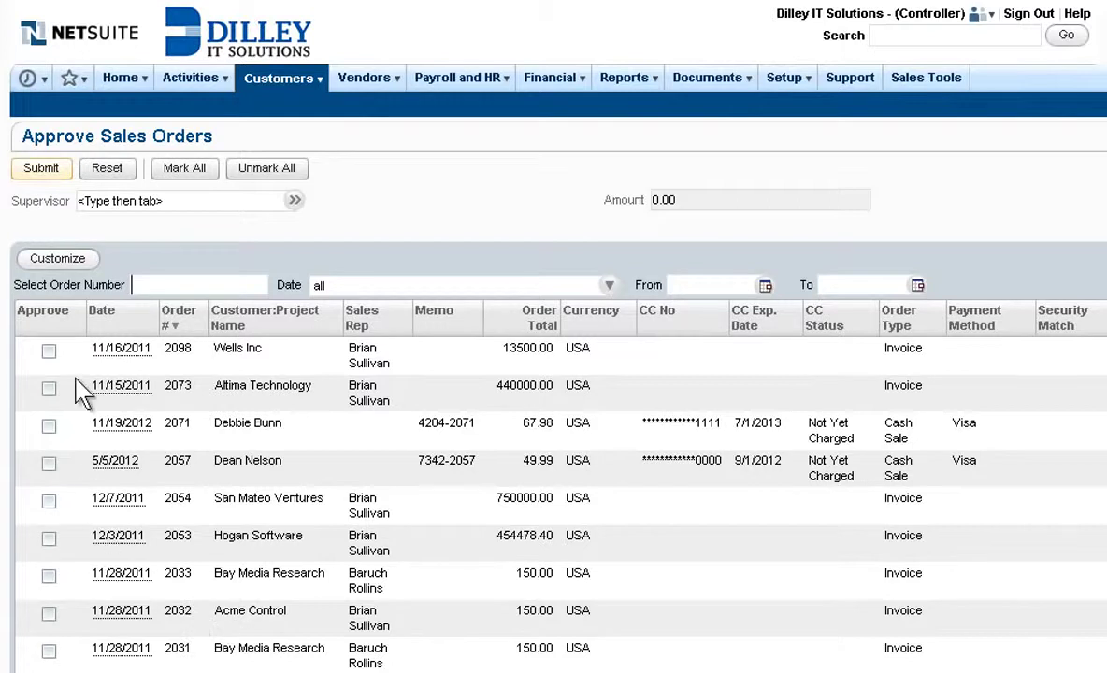
click(141, 352)
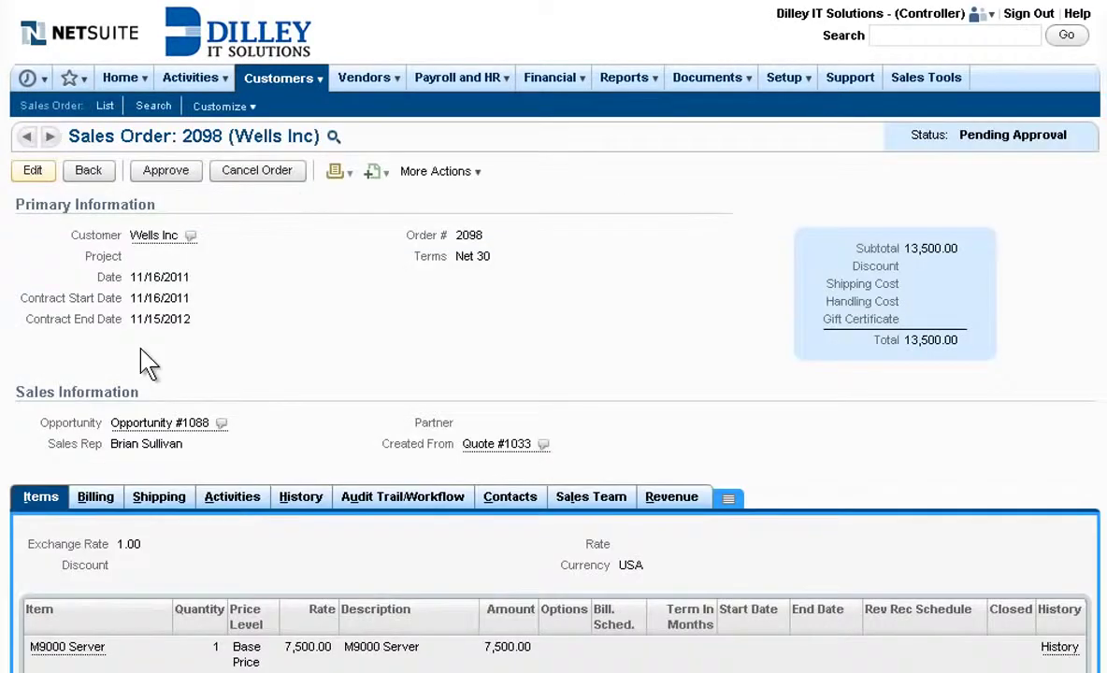
click(44, 172)
Step: Bill order 2098's subscription line 100% Upfront, save, and approve the order
scroll(51, 187, down, 3)
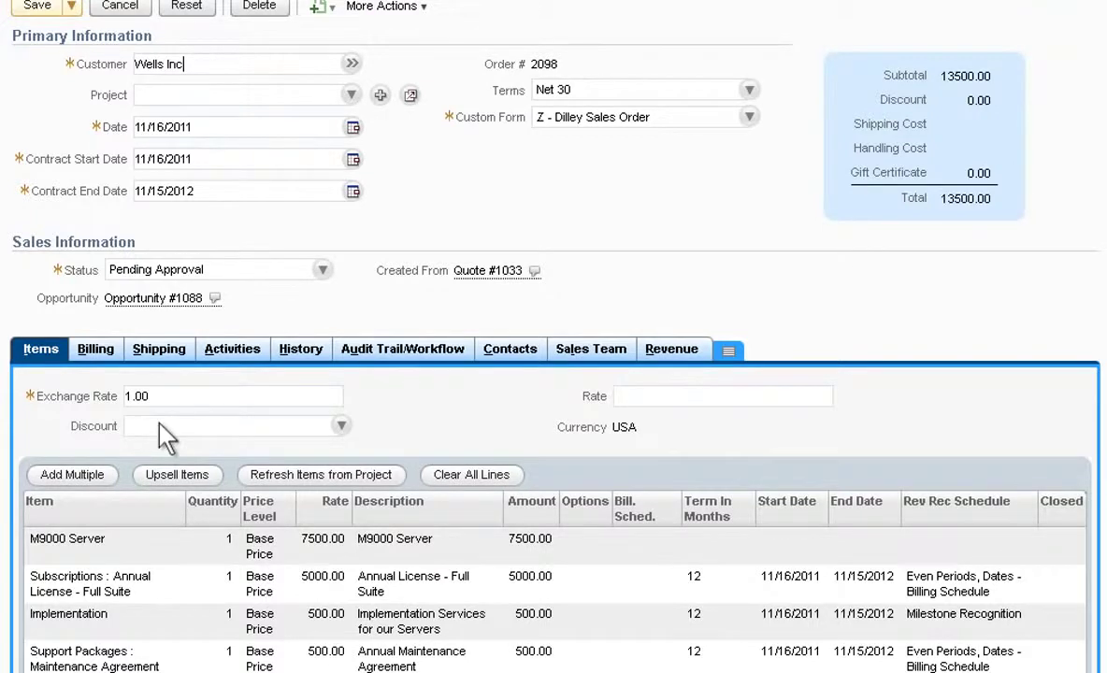
click(673, 599)
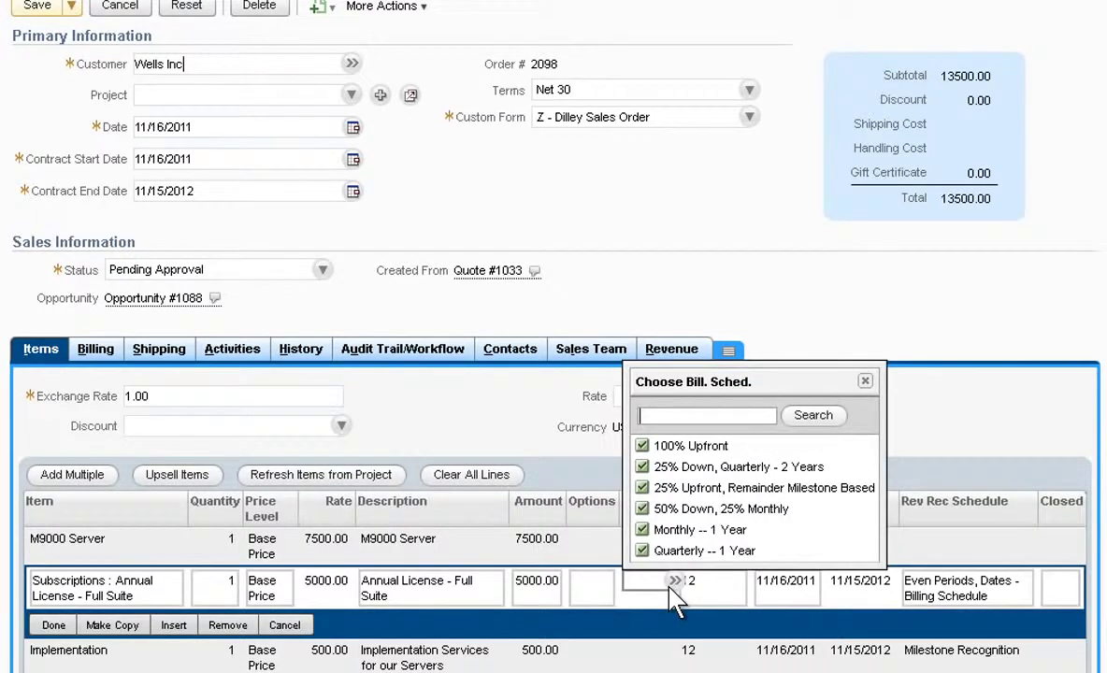
click(683, 446)
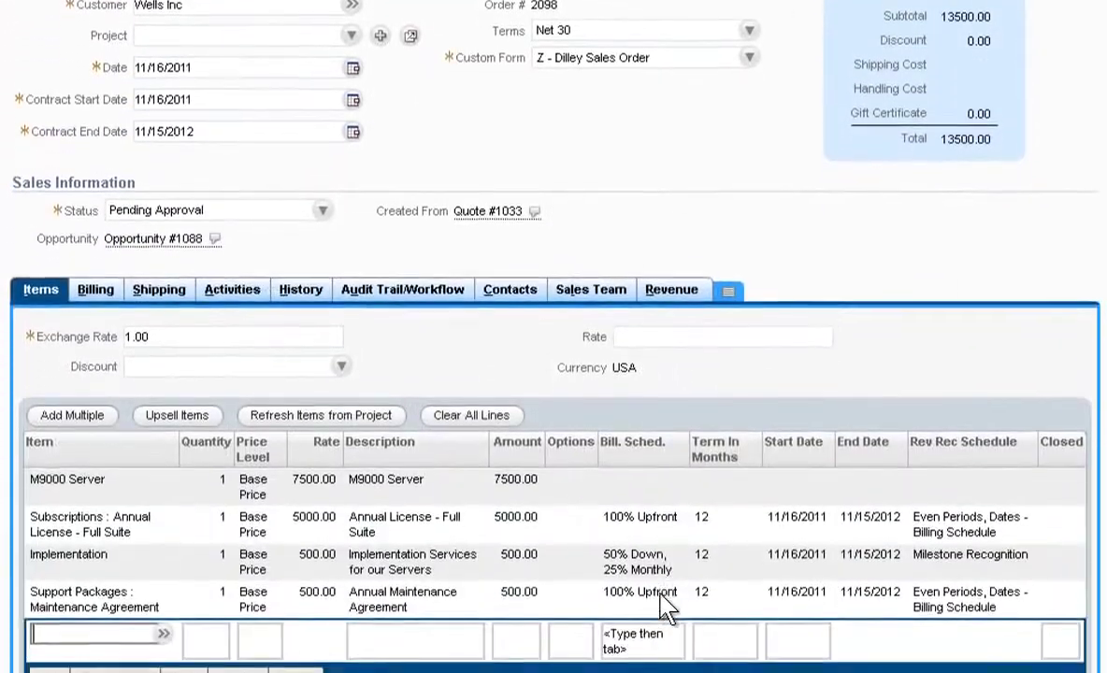
scroll(458, 334, up, 2)
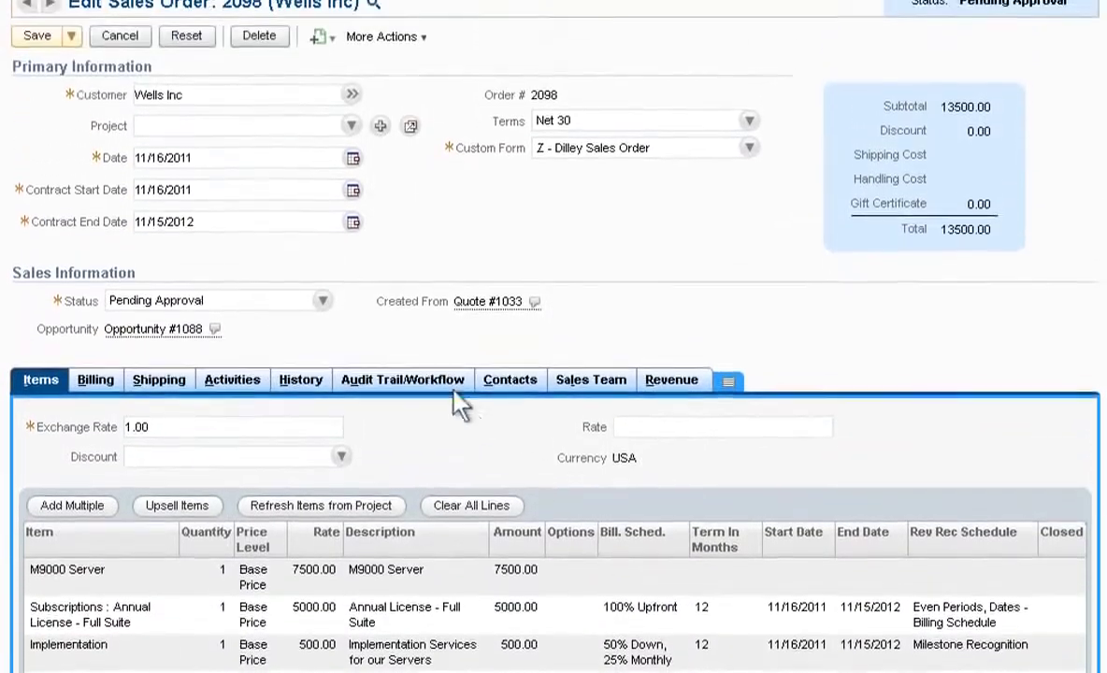
click(34, 42)
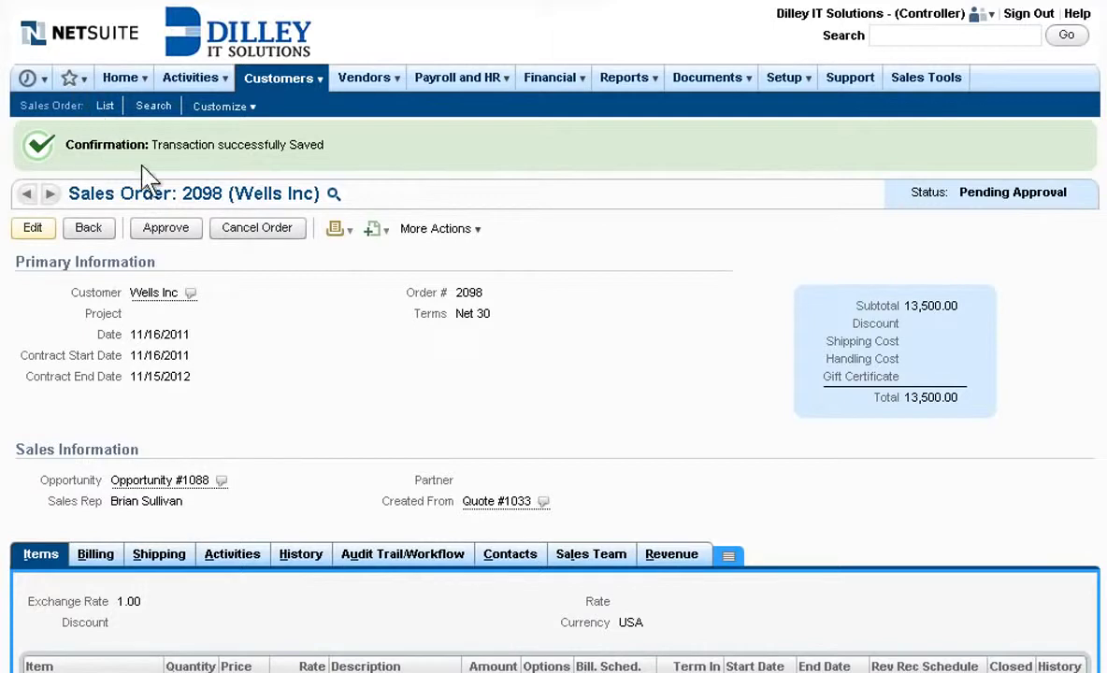
click(187, 232)
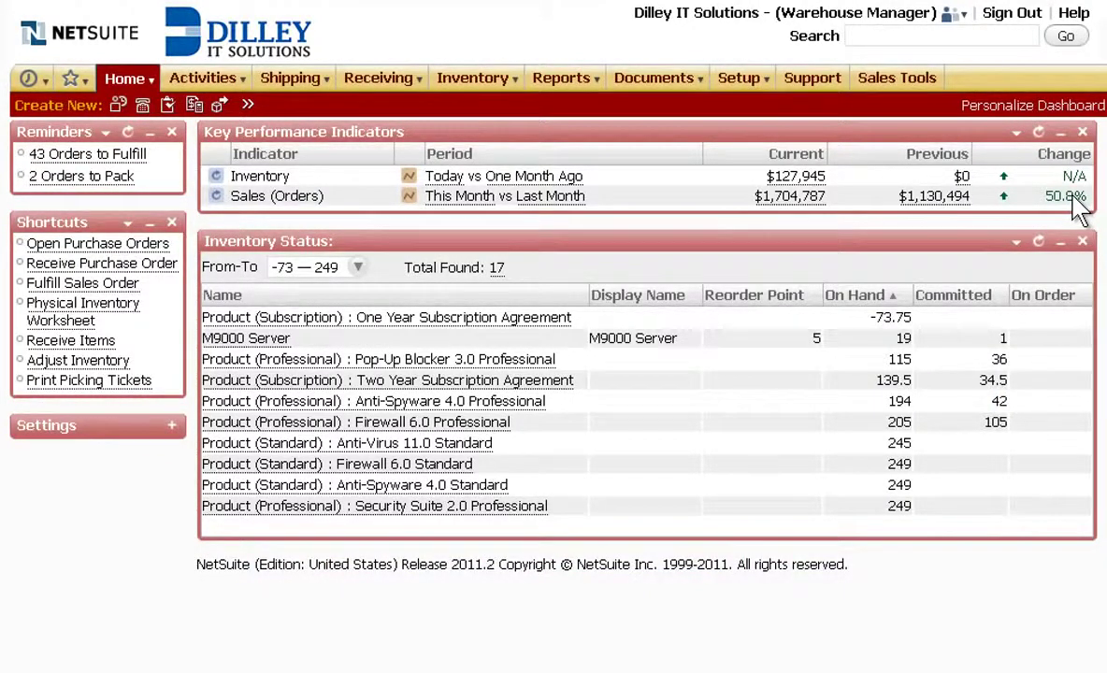
Step: Fulfill Wells Inc order 2098 from the Orders to Fulfill list and save the fulfillment
click(140, 153)
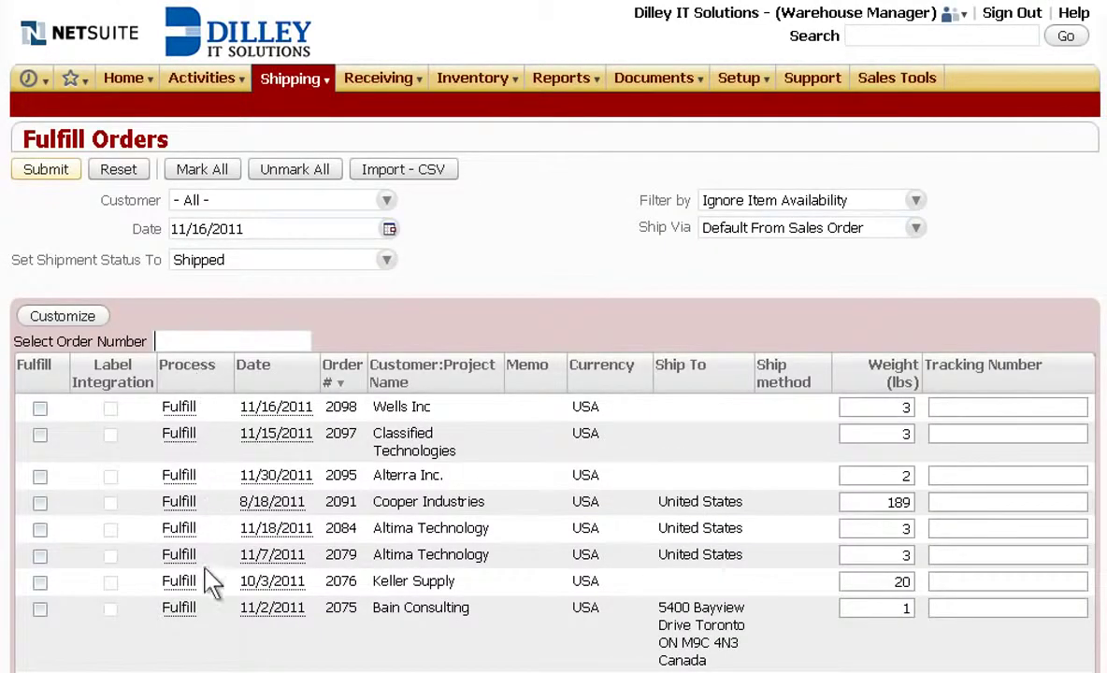
click(183, 407)
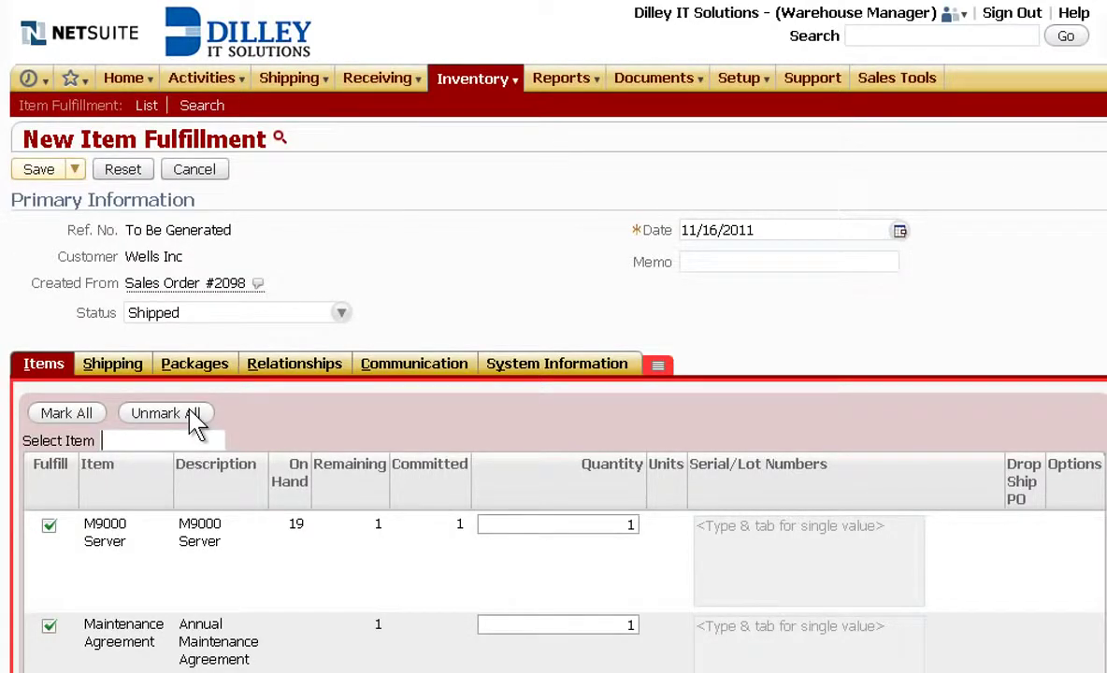
click(39, 169)
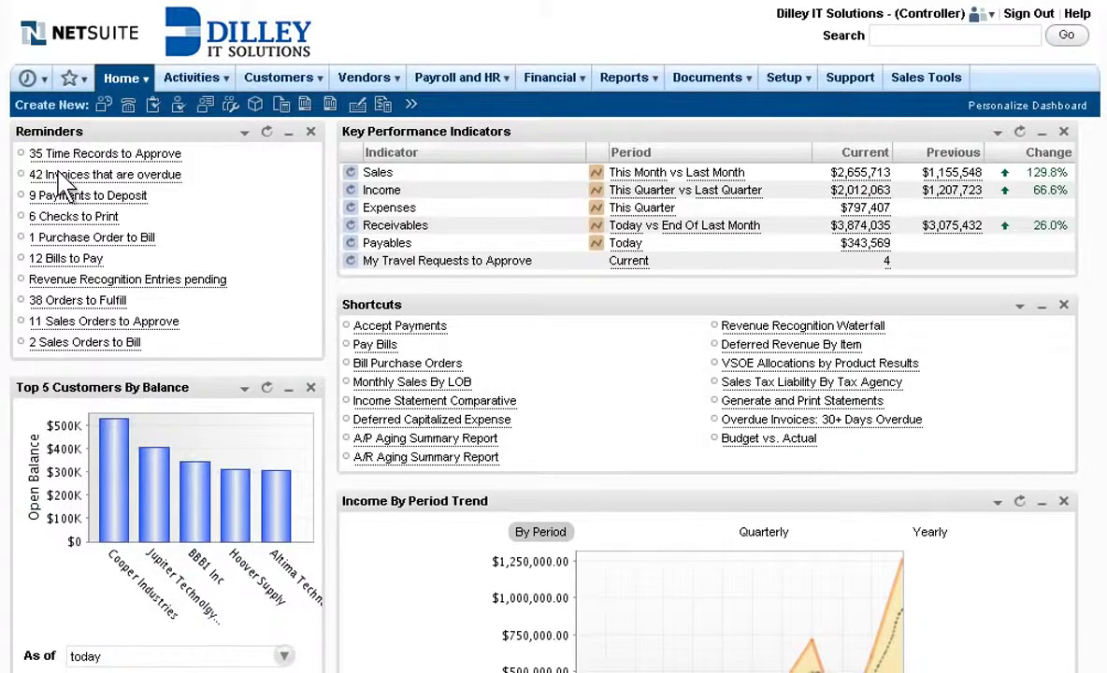
Step: From the Sales Orders to Bill list, create an invoice for Wells Inc order 2098
click(135, 343)
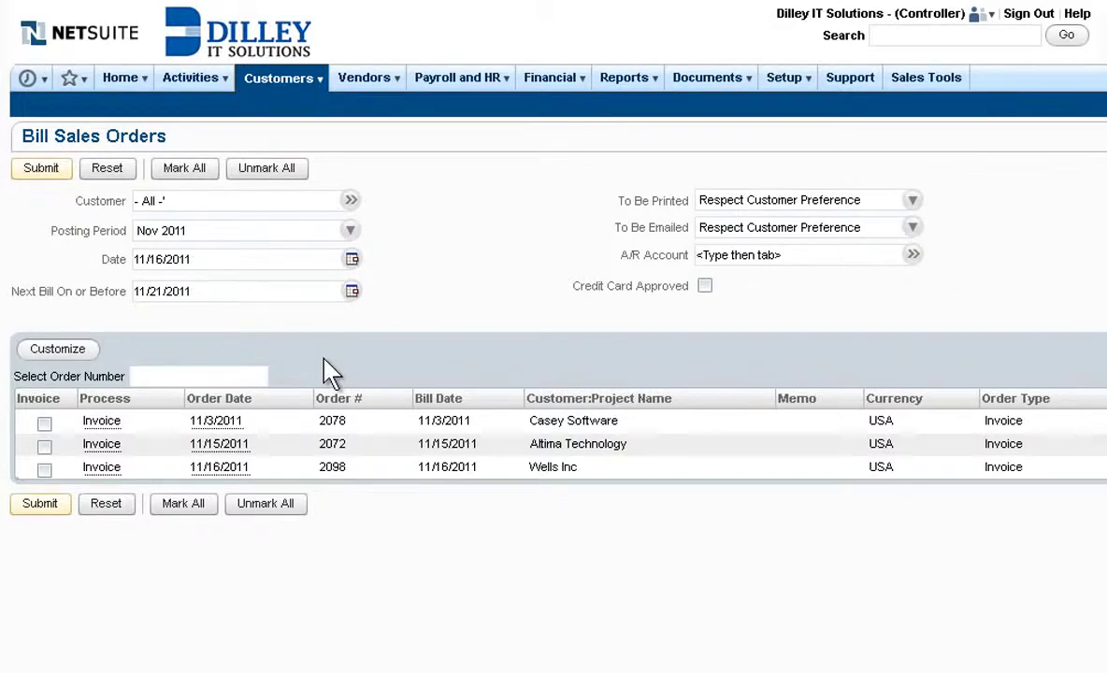
click(108, 468)
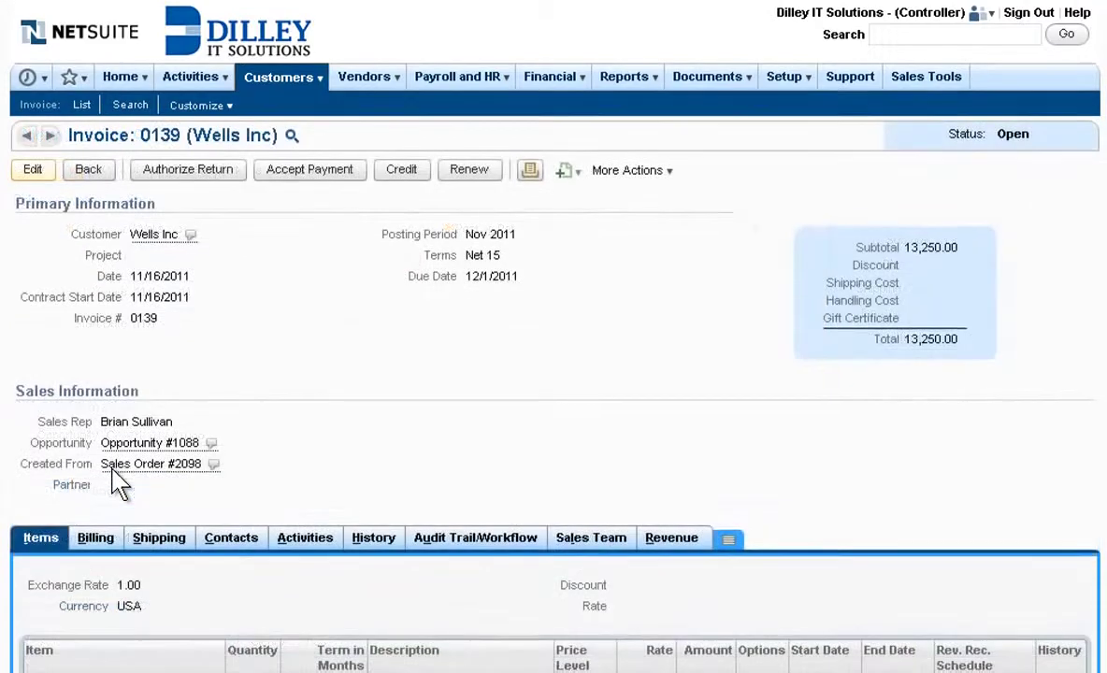
scroll(115, 480, down, 3)
scroll(280, 496, down, 2)
click(955, 561)
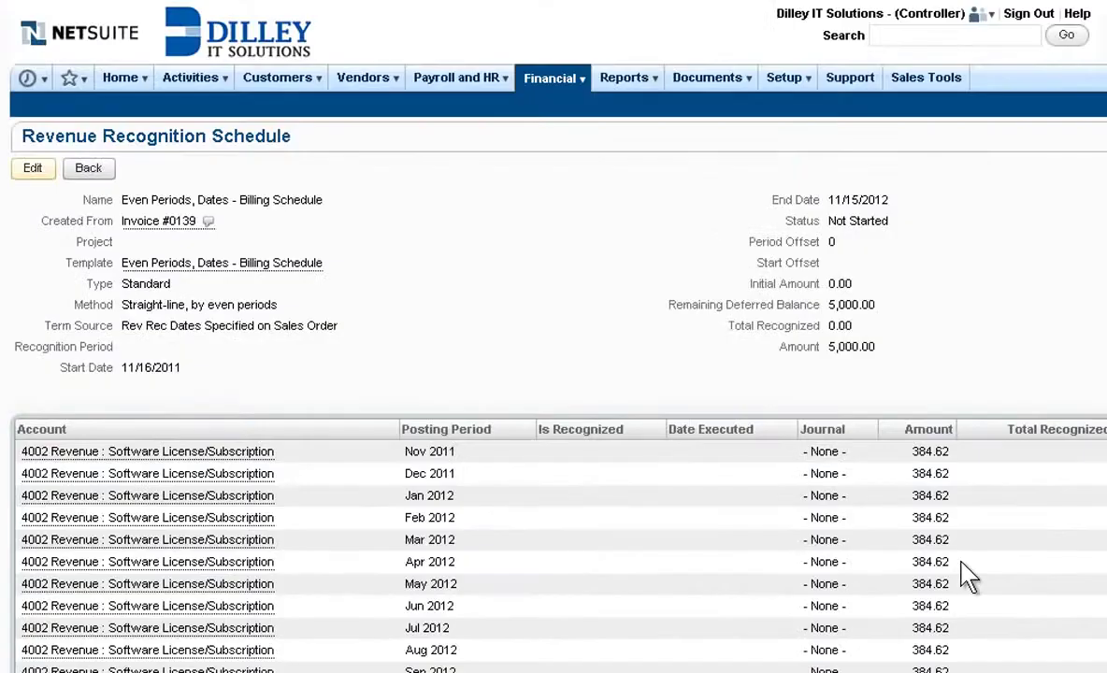
scroll(966, 577, down, 3)
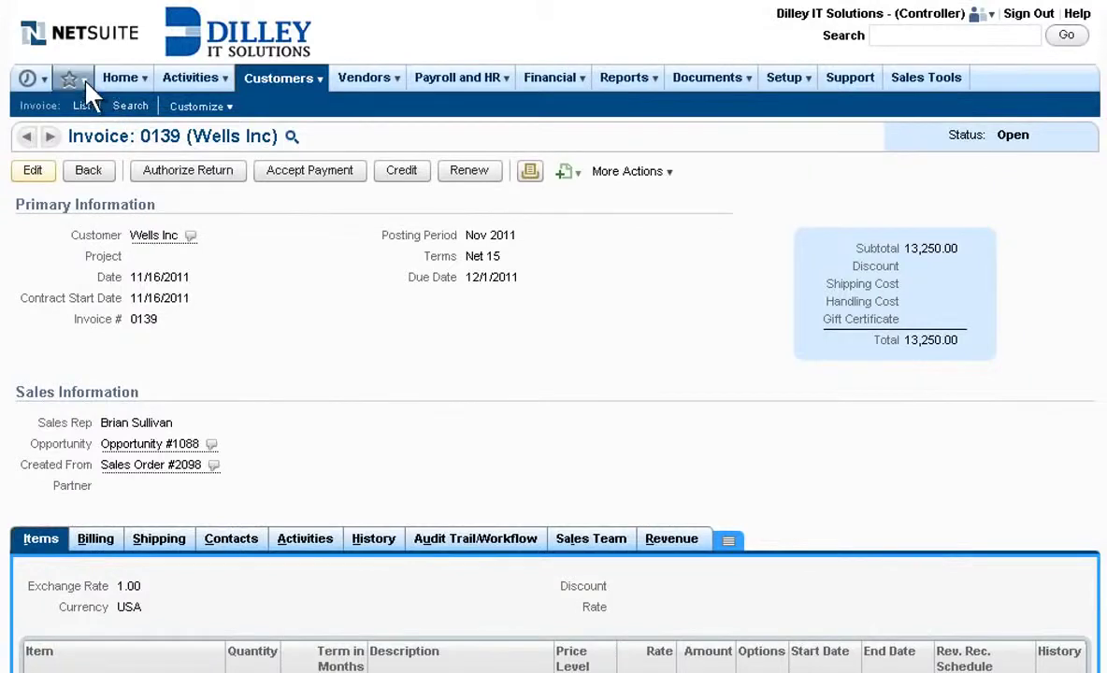
Step: Review the A/R Aging Summary showing Wells Inc's 13,250.00 as current, then start a new customer payment
mouse_move(89, 100)
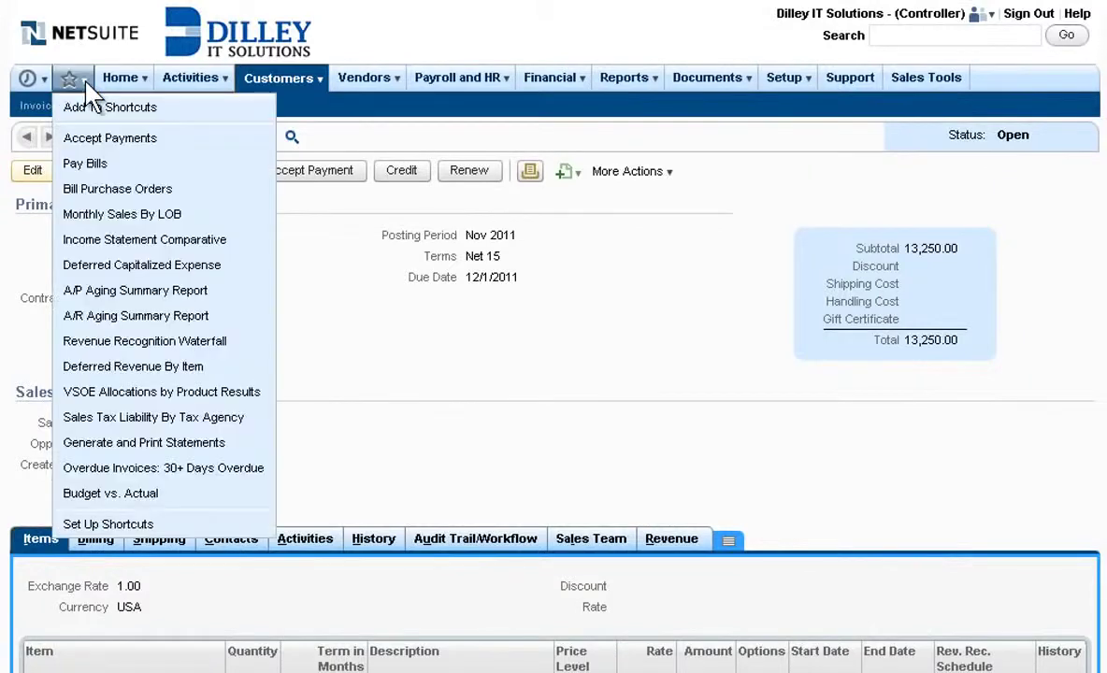
click(155, 315)
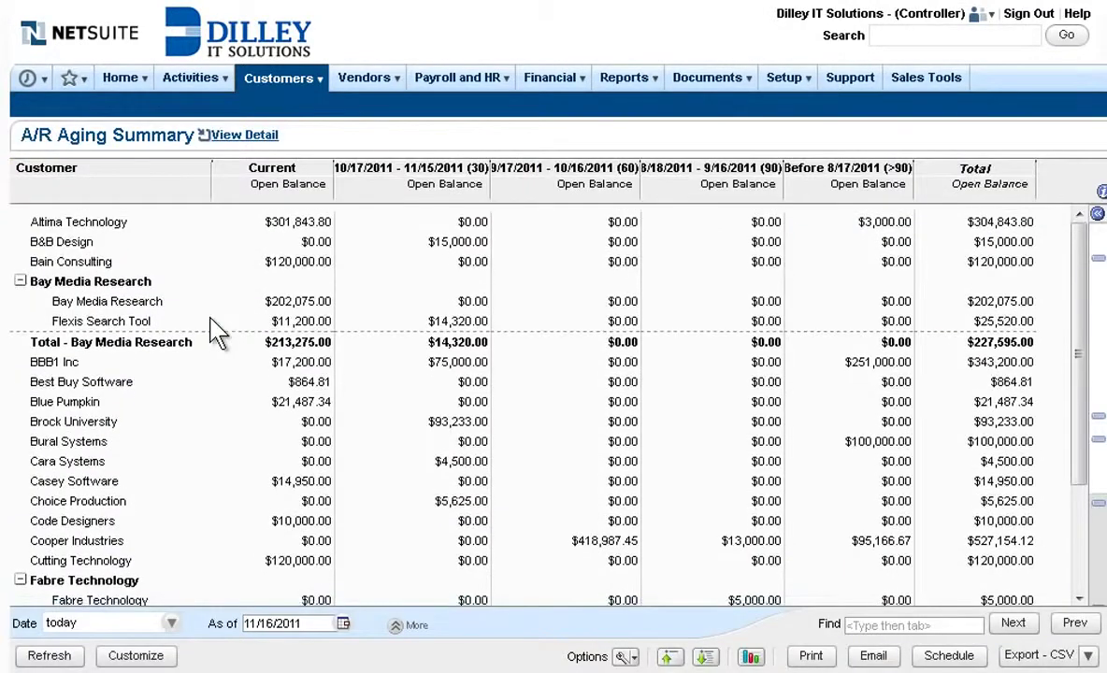
scroll(214, 330, down, 10)
scroll(213, 330, down, 1)
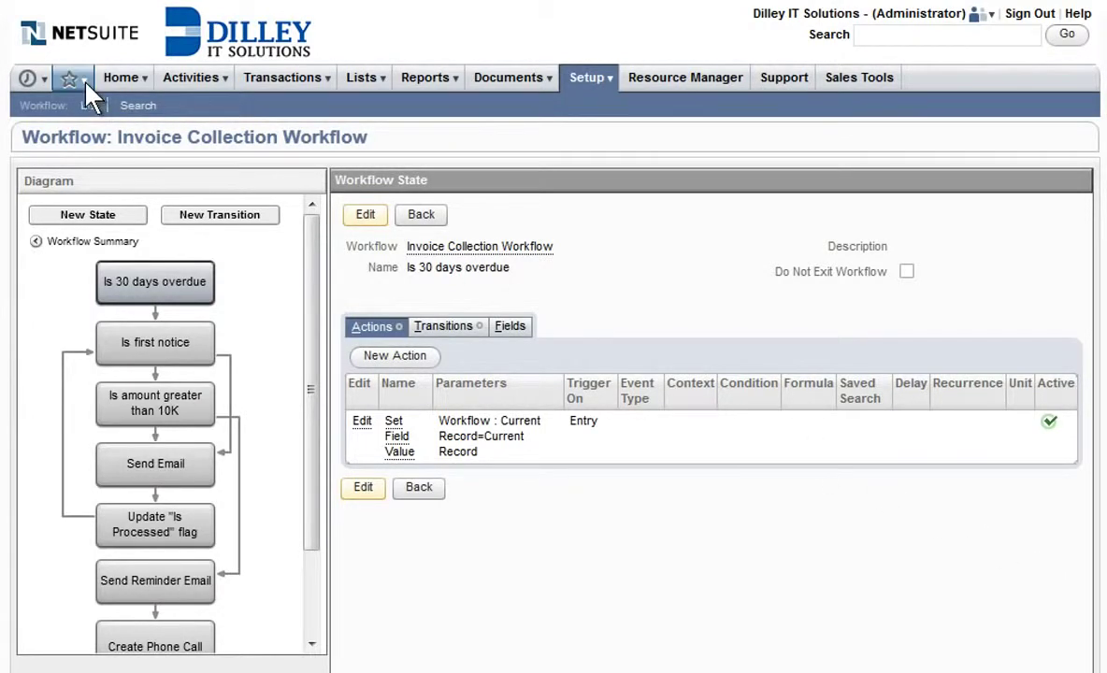
mouse_move(86, 90)
click(149, 138)
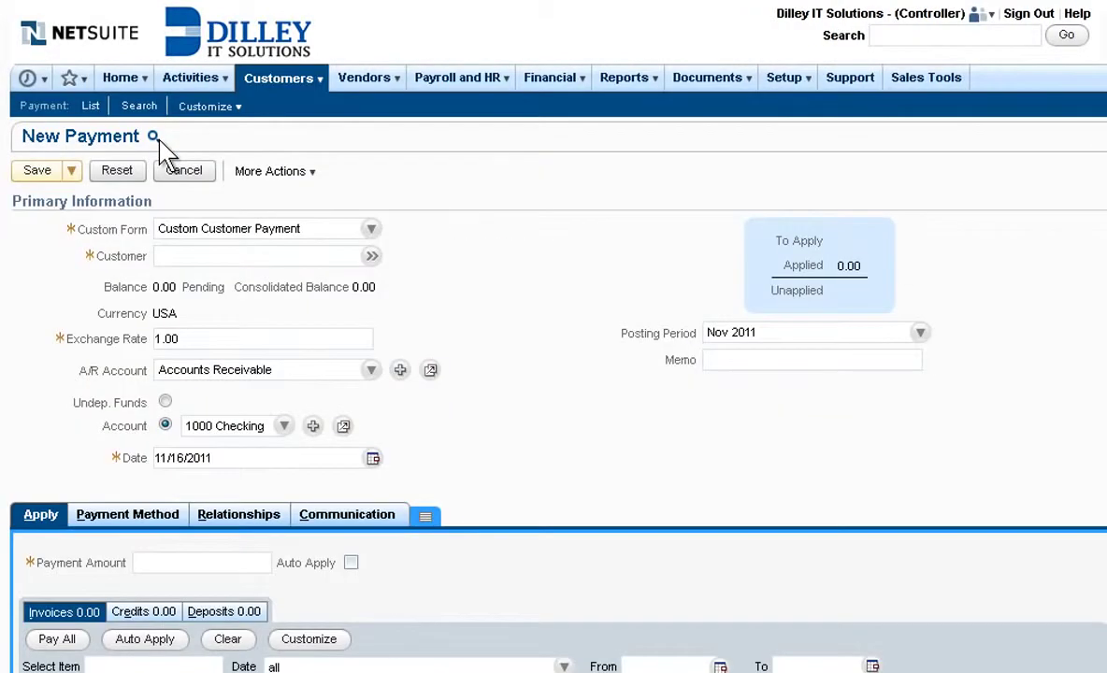
Step: Apply a 13,250.00 Check payment to invoice 0139, enter the check number, and save it
scroll(159, 149, down, 3)
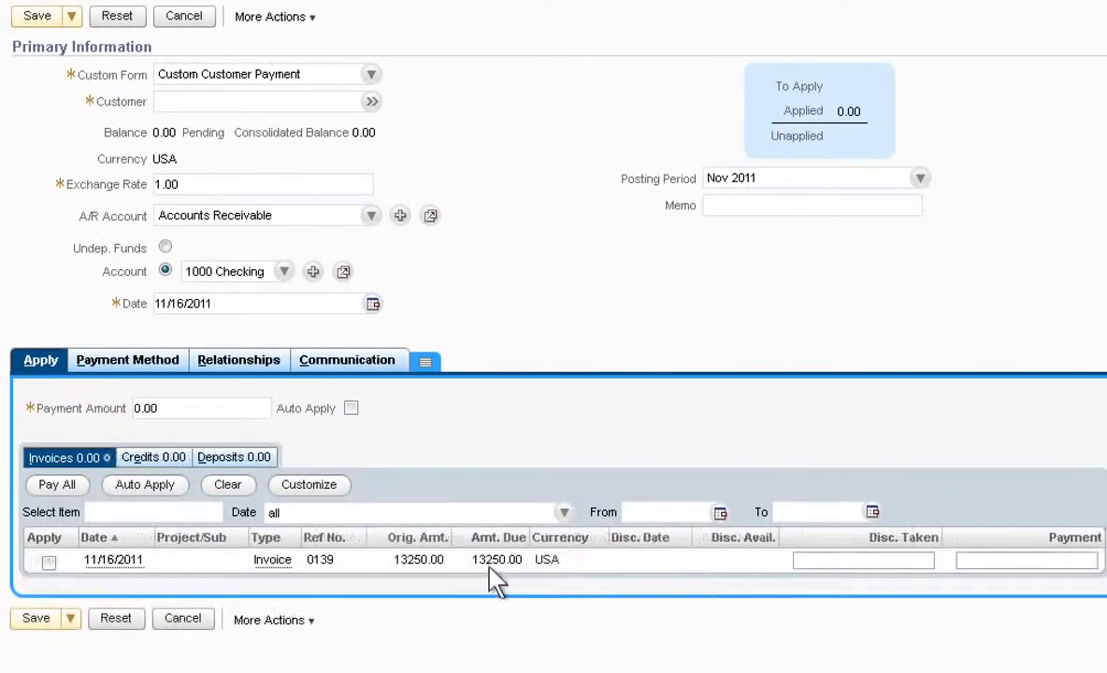
click(49, 564)
click(180, 365)
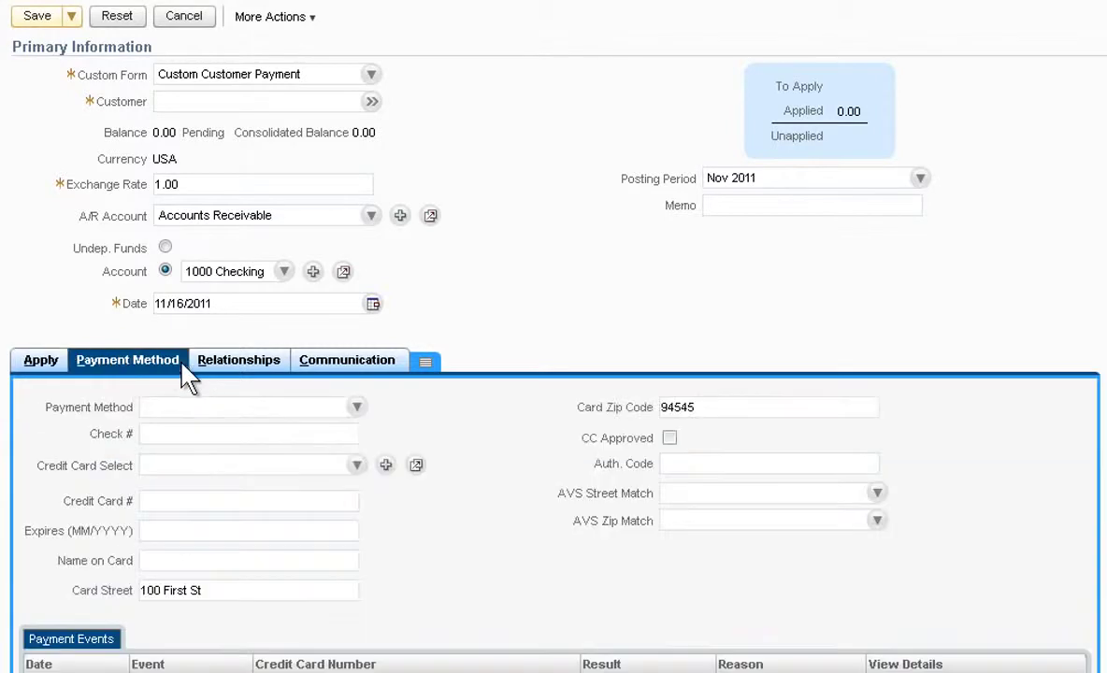
click(357, 409)
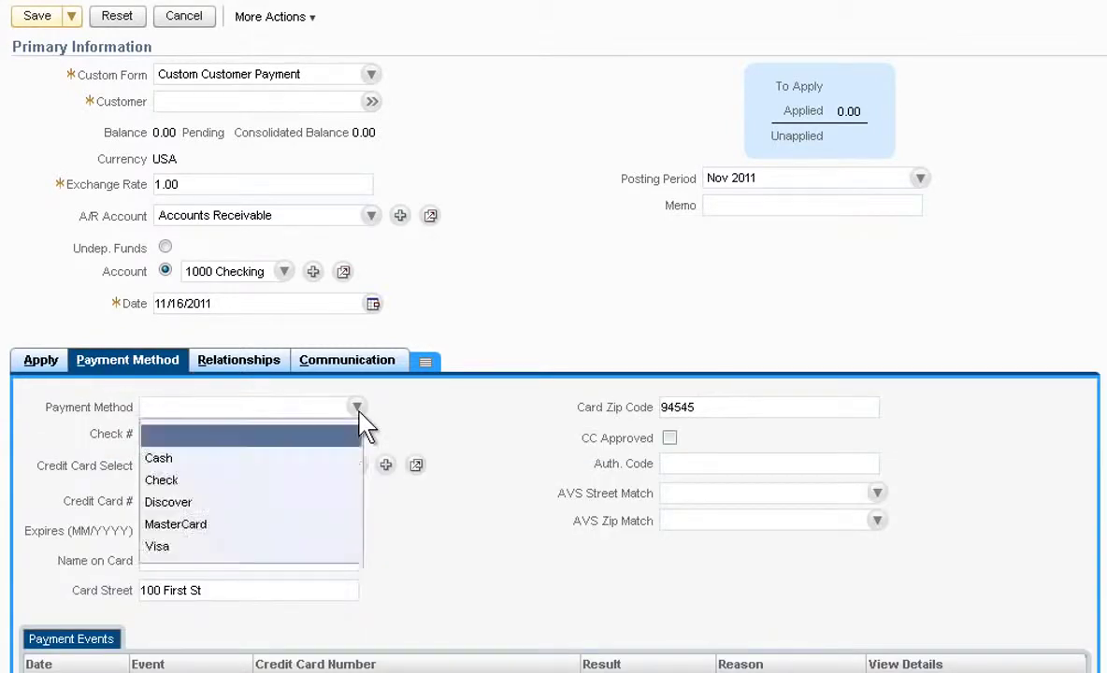
click(210, 479)
text(4567382)
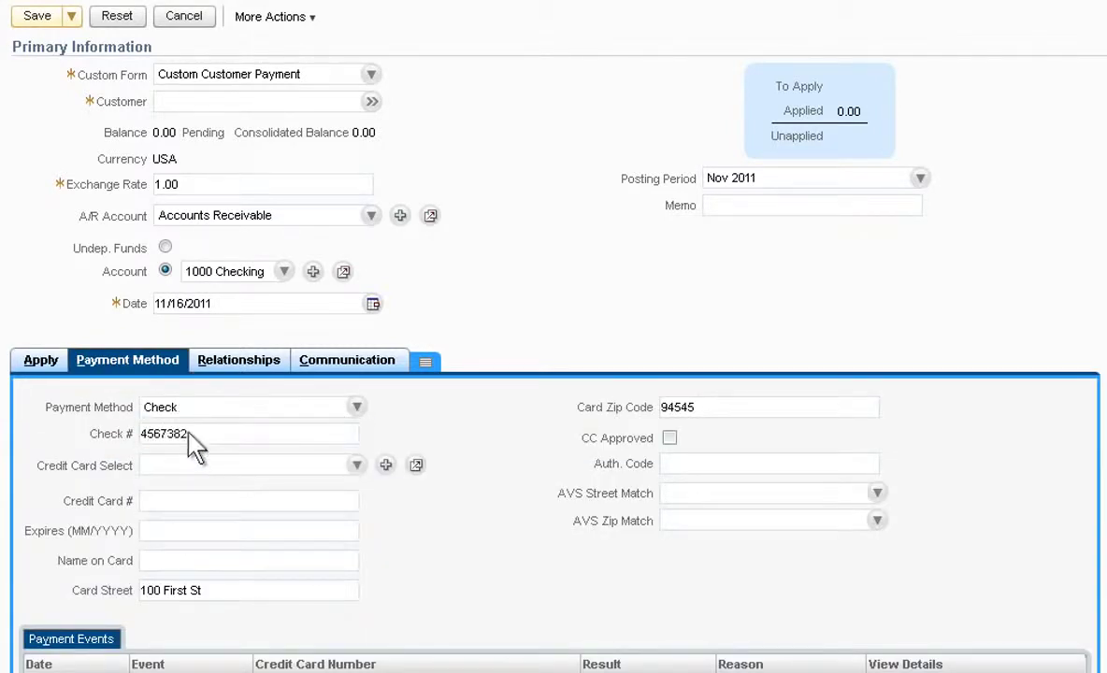
click(38, 16)
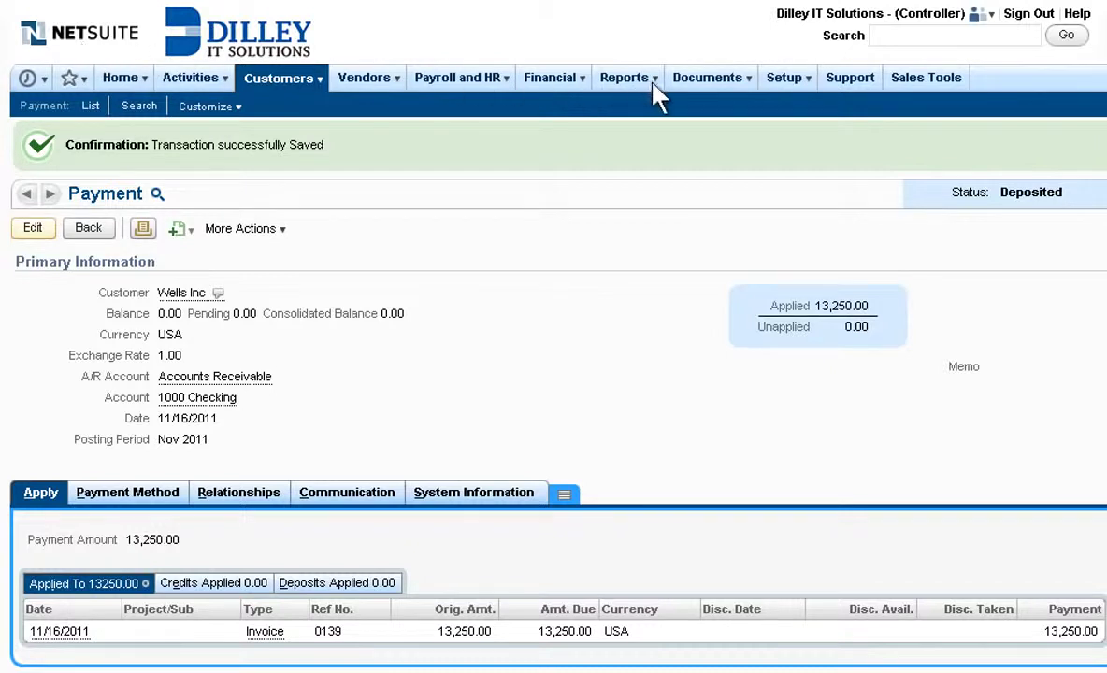
mouse_move(655, 87)
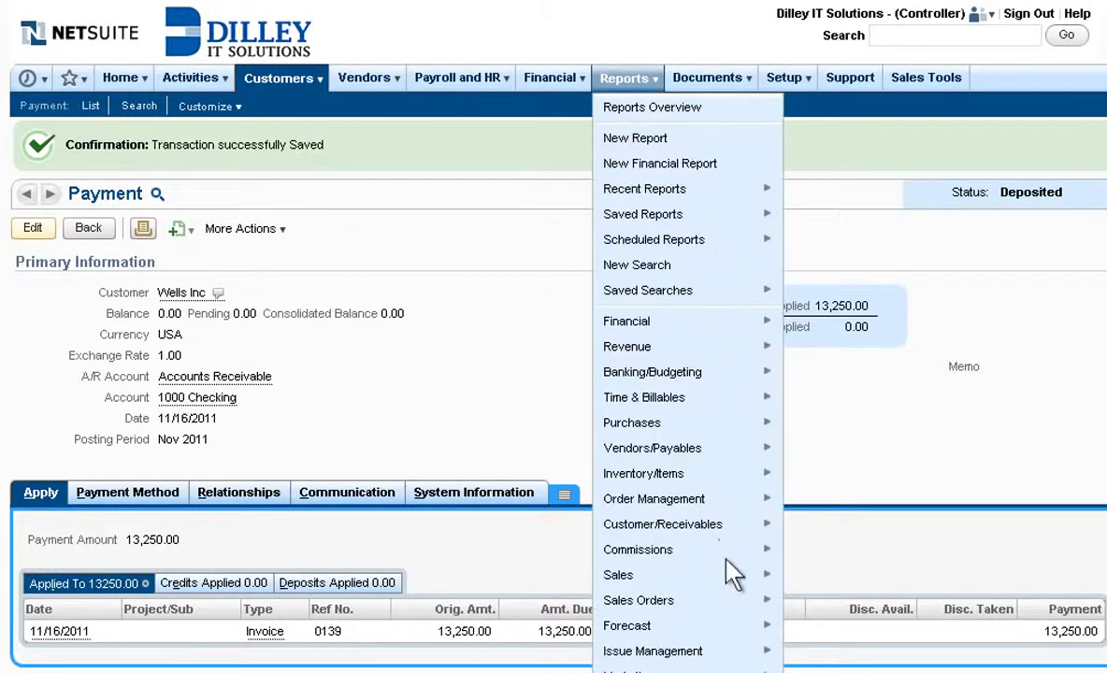
Step: Show the Oct–Dec 2011 Income Statement with columns broken out by Class (Hierarchy)
mouse_move(749, 321)
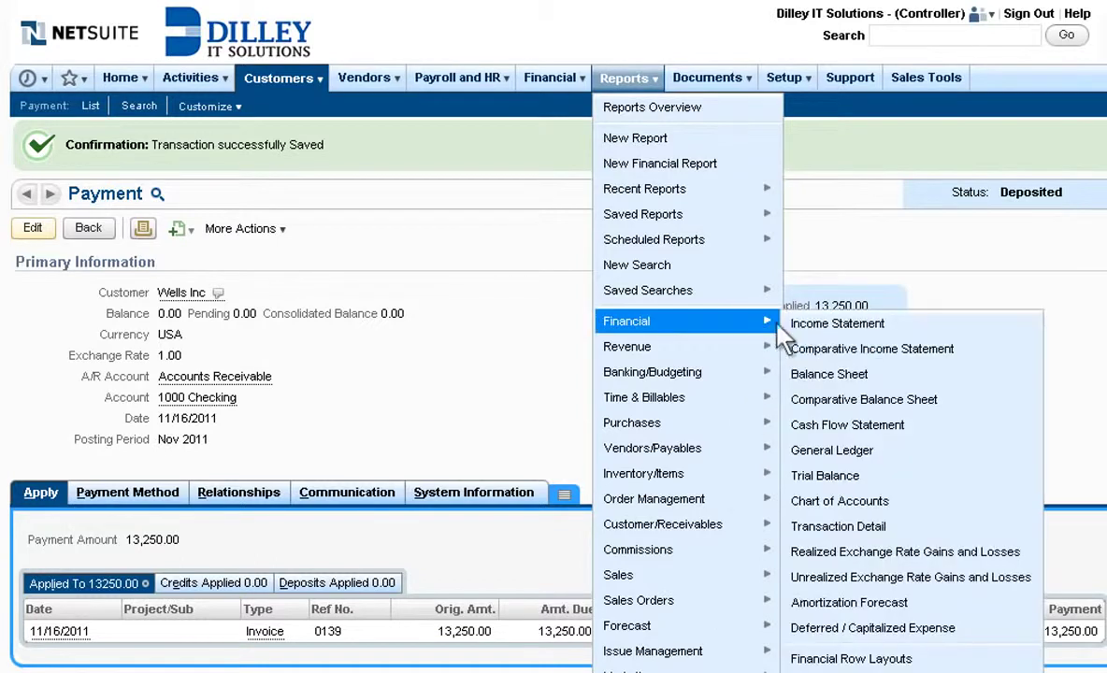
click(881, 326)
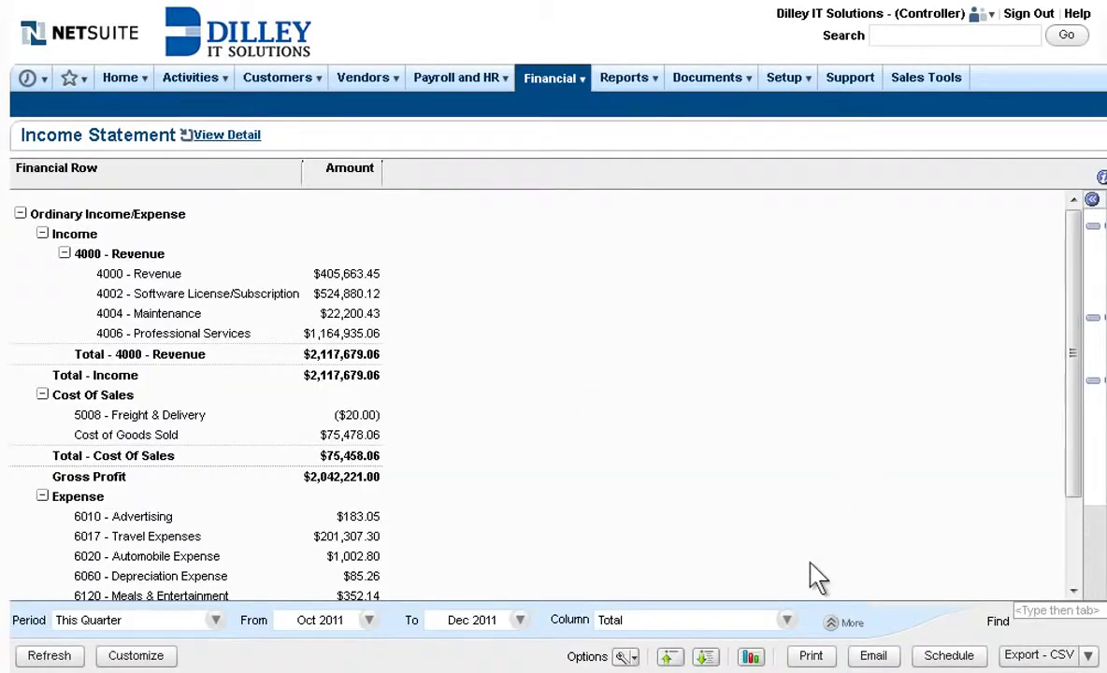
click(787, 620)
click(692, 440)
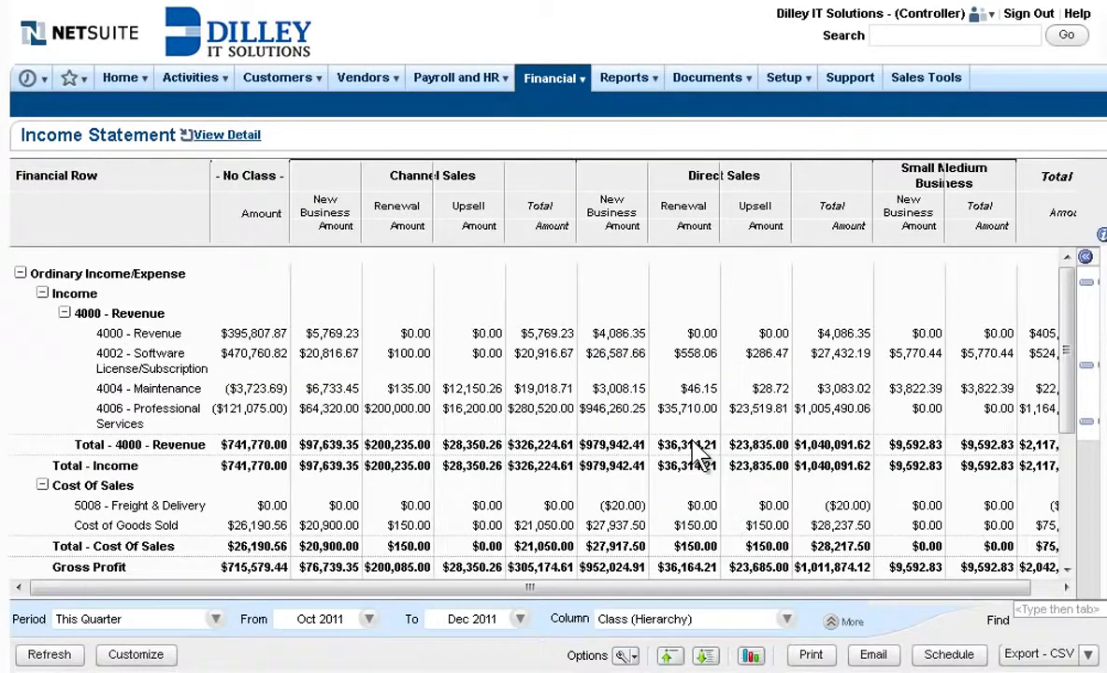